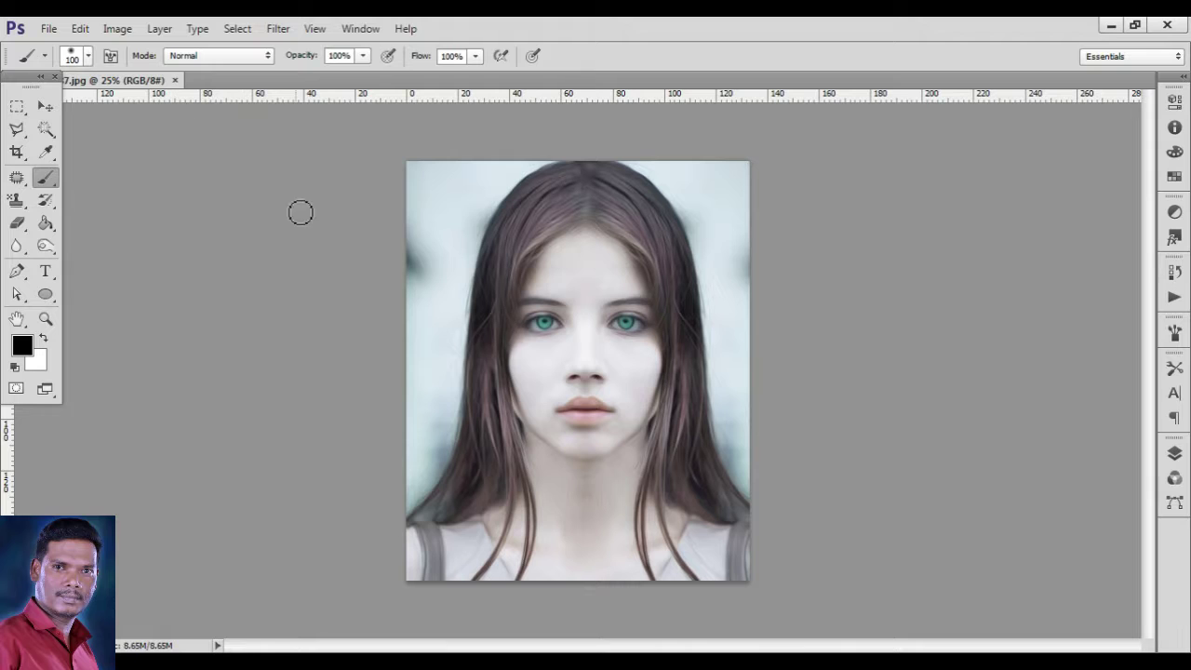
Step: Open the cracked-paint photo photos_2015_09_18_fst_660rzbbrntg from the Cracked Skin folder as a separate document and return to the portrait
click(1111, 25)
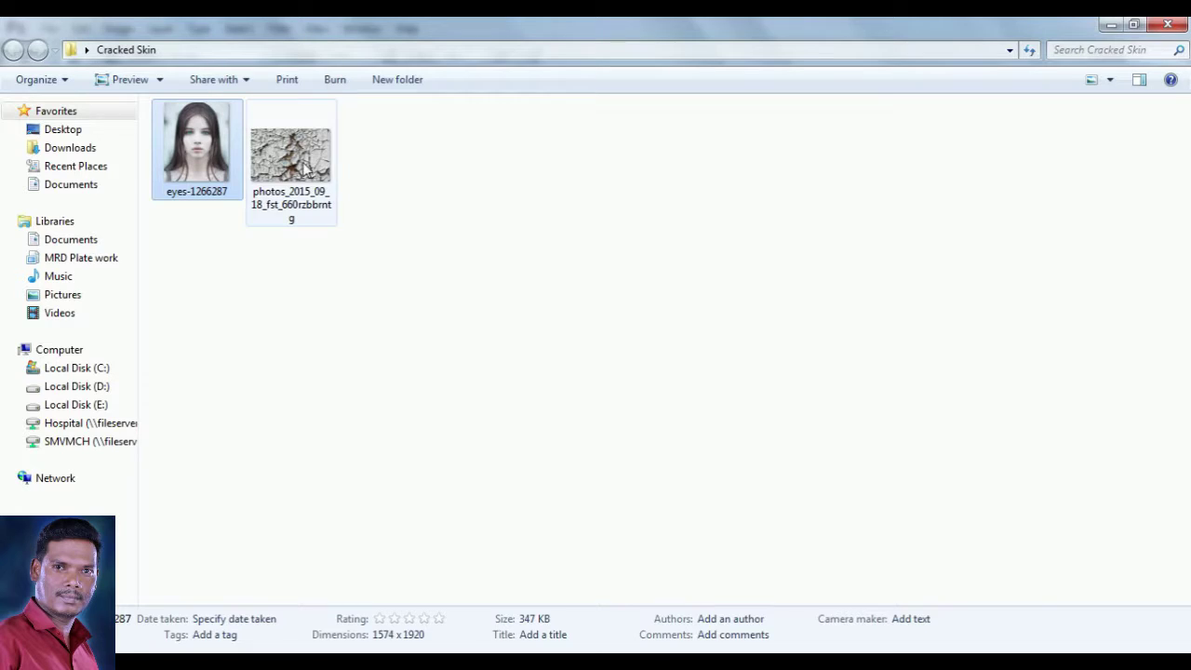
drag(291, 154, 415, 75)
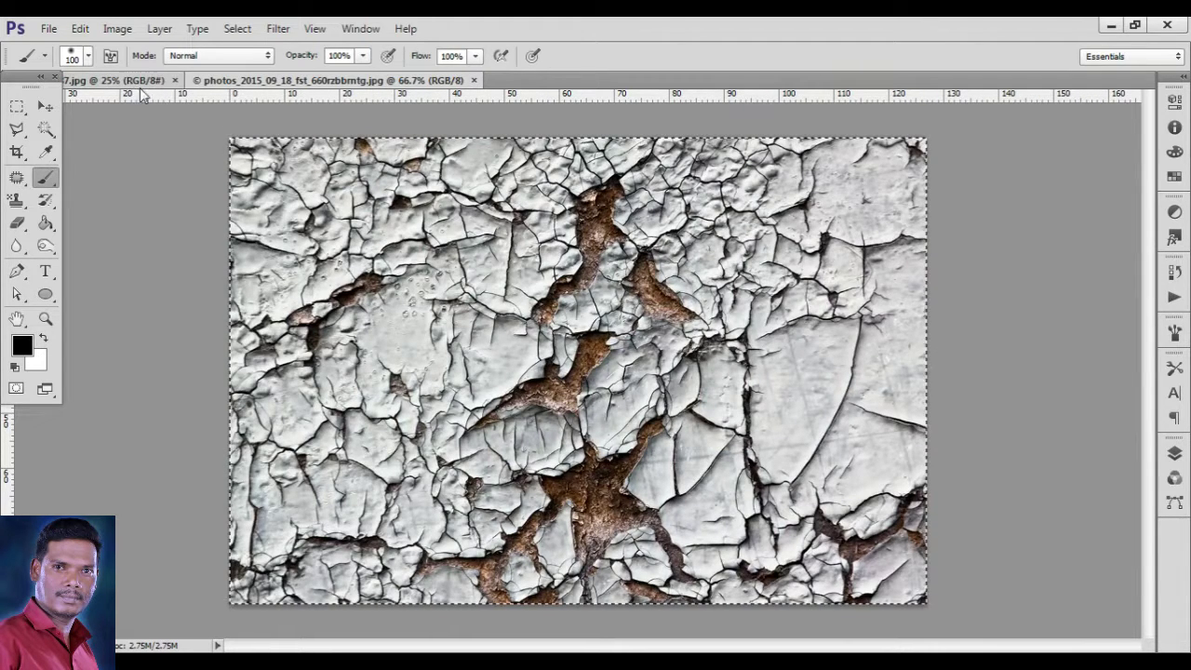
click(112, 80)
Step: Duplicate the portrait's Background layer as Background copy within eyes-1266287.jpg
scroll(623, 249, up, 1)
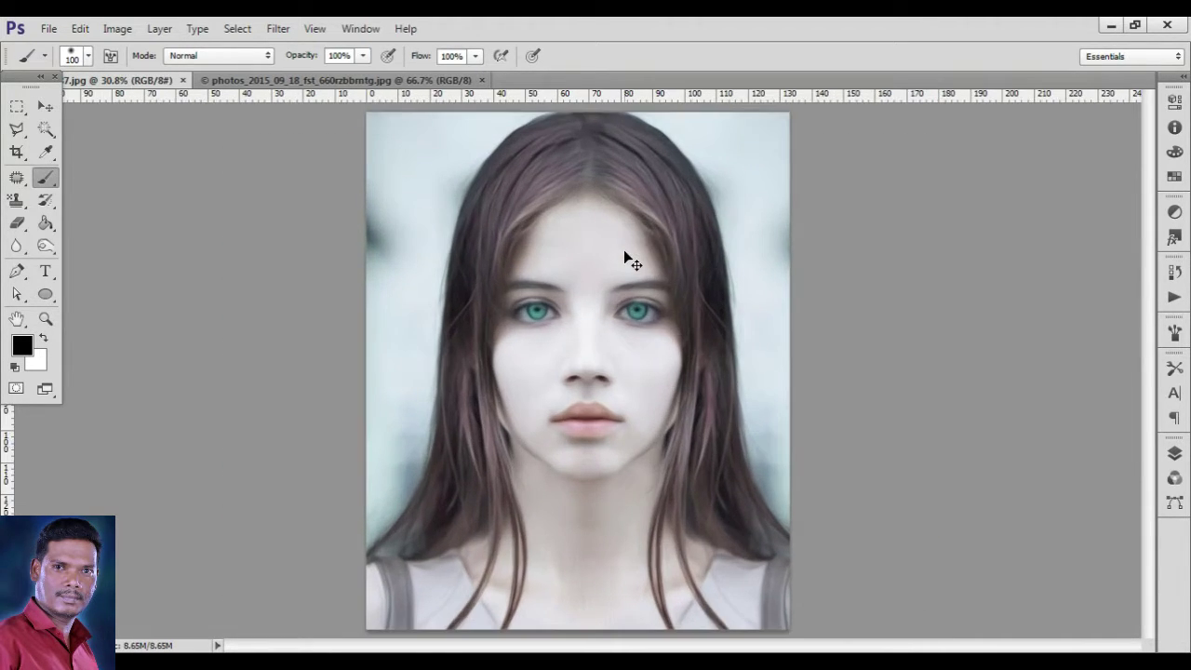
key(Tab)
scroll(623, 250, up, 1)
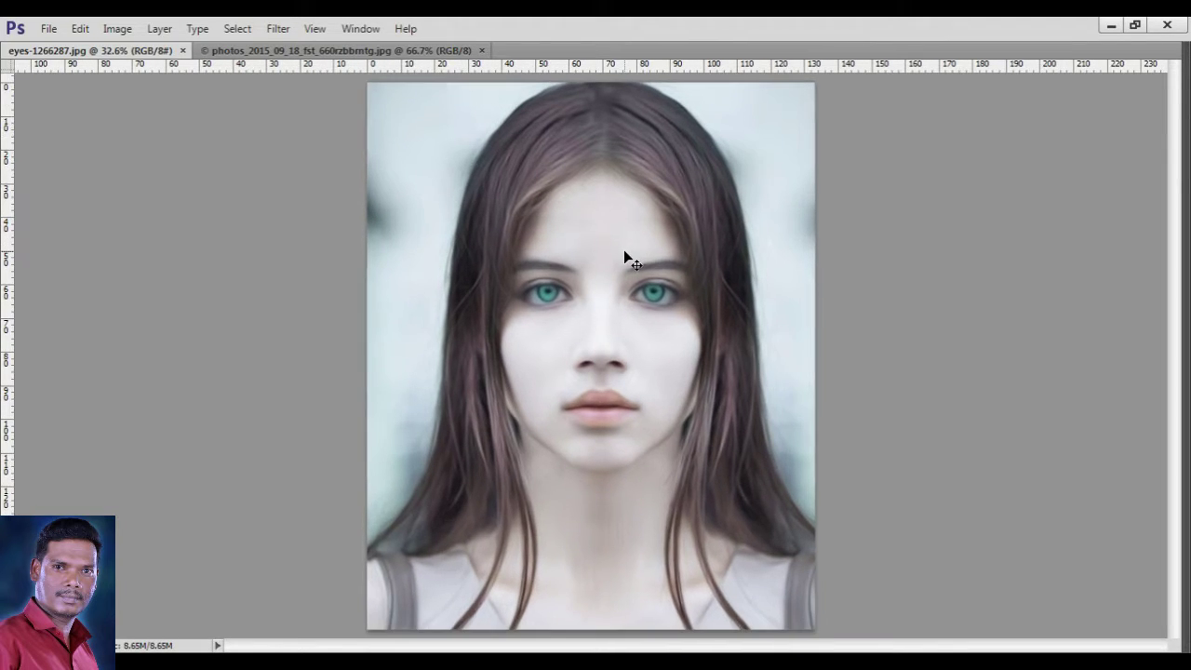
key(b)
key(Tab)
key(F7)
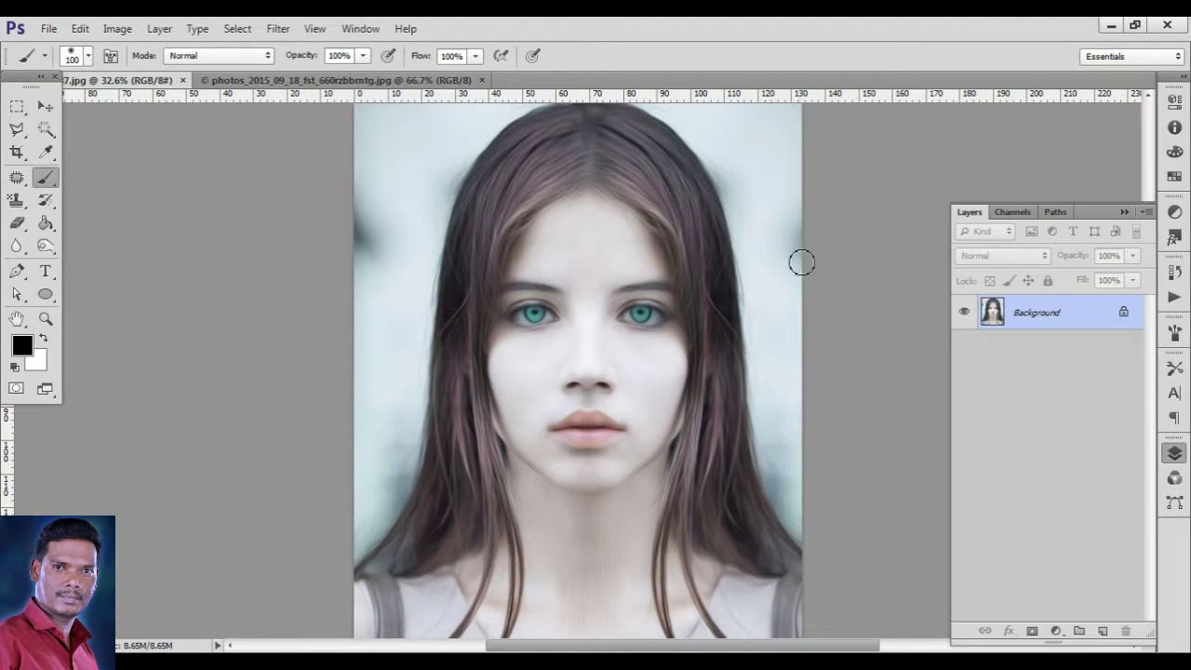
right_click(1024, 319)
click(1041, 359)
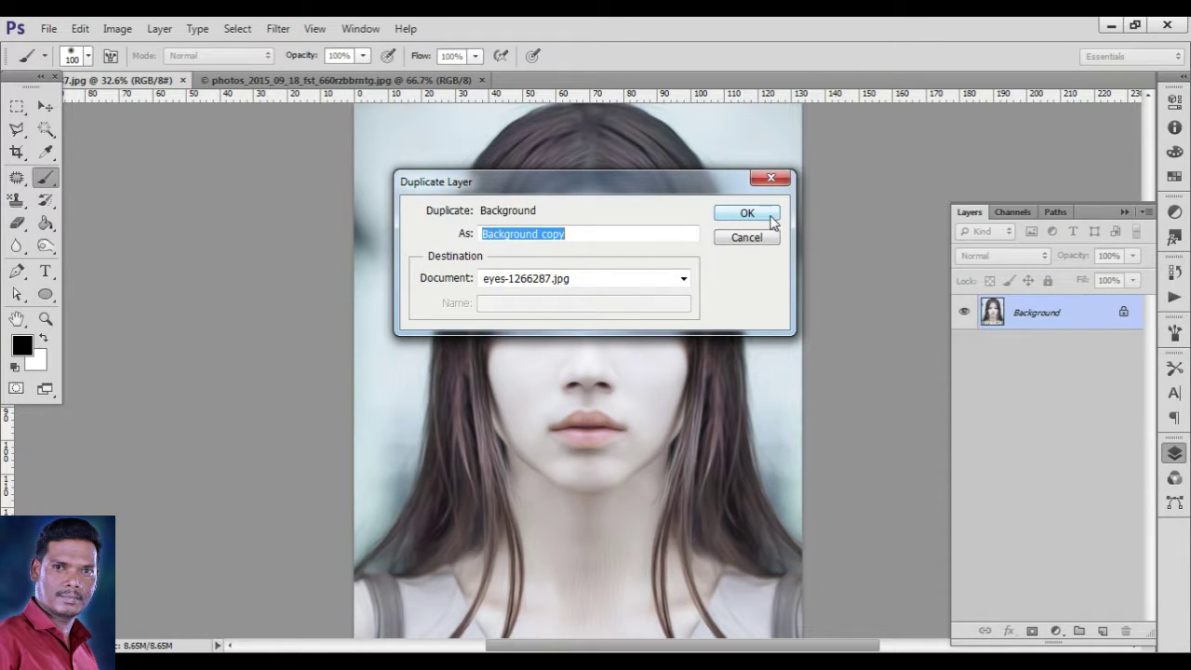
click(769, 216)
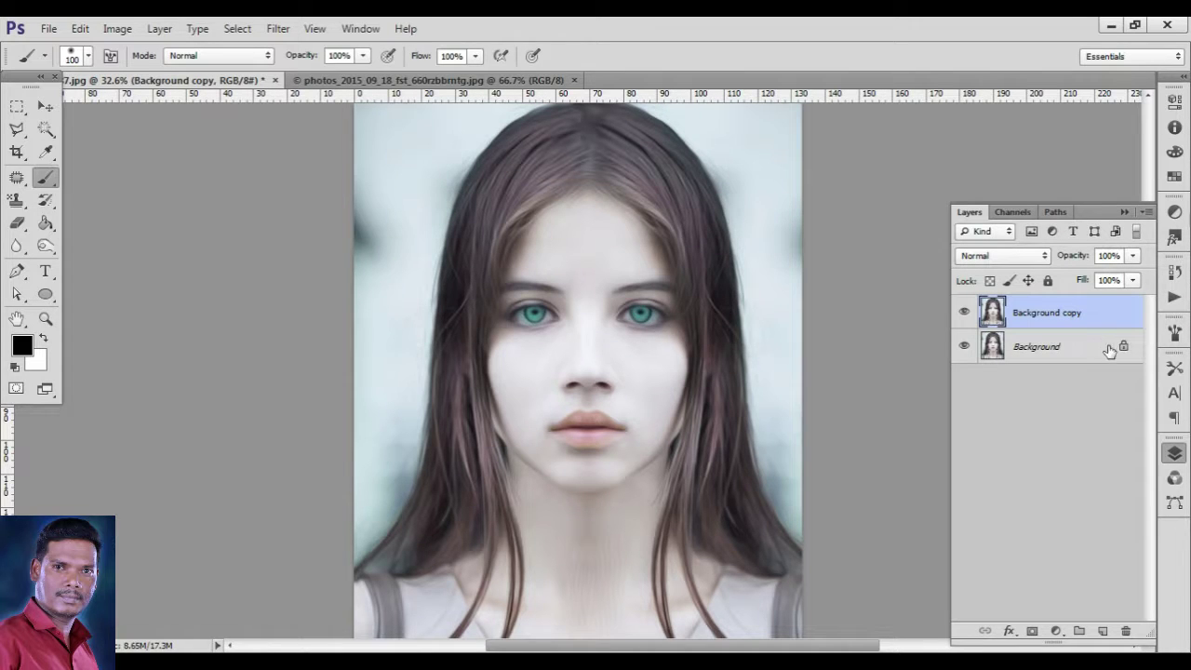
key(ctrl+plus)
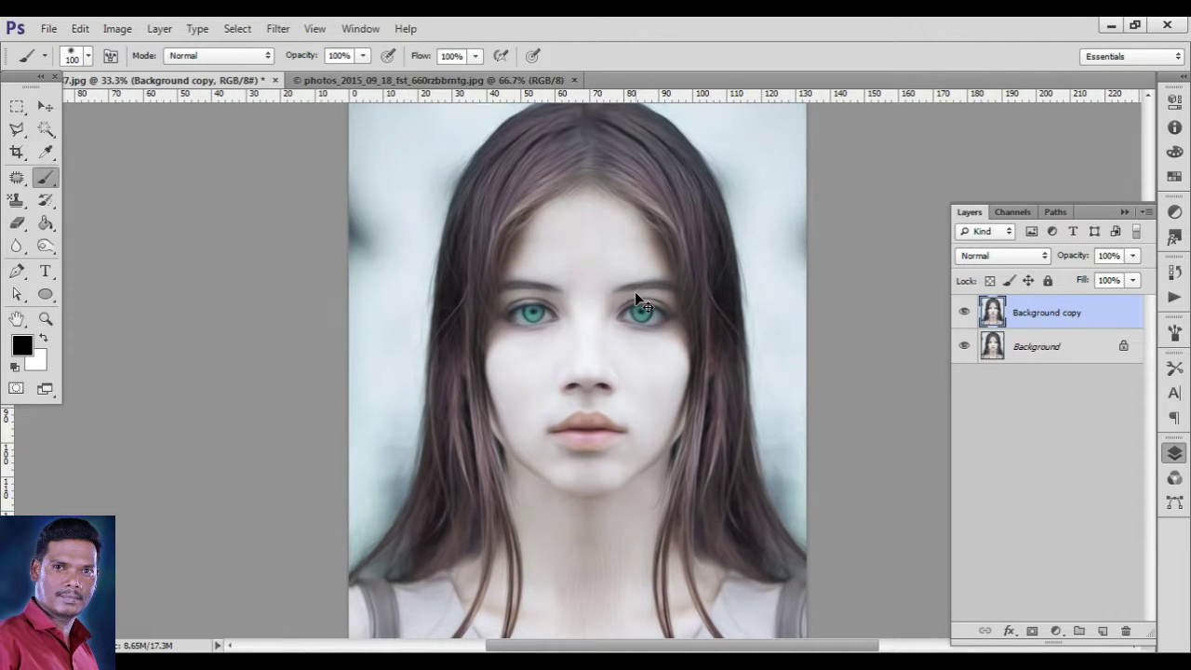
Step: Copy the entire selected cracked-paint image in the texture document
click(402, 80)
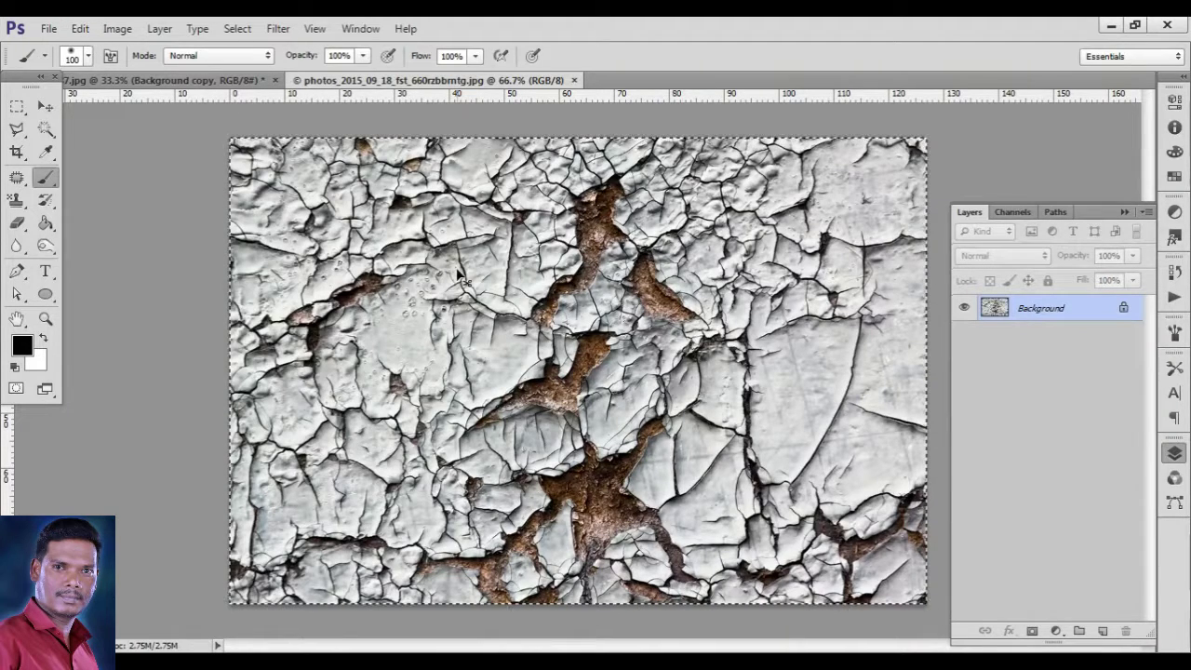
click(80, 27)
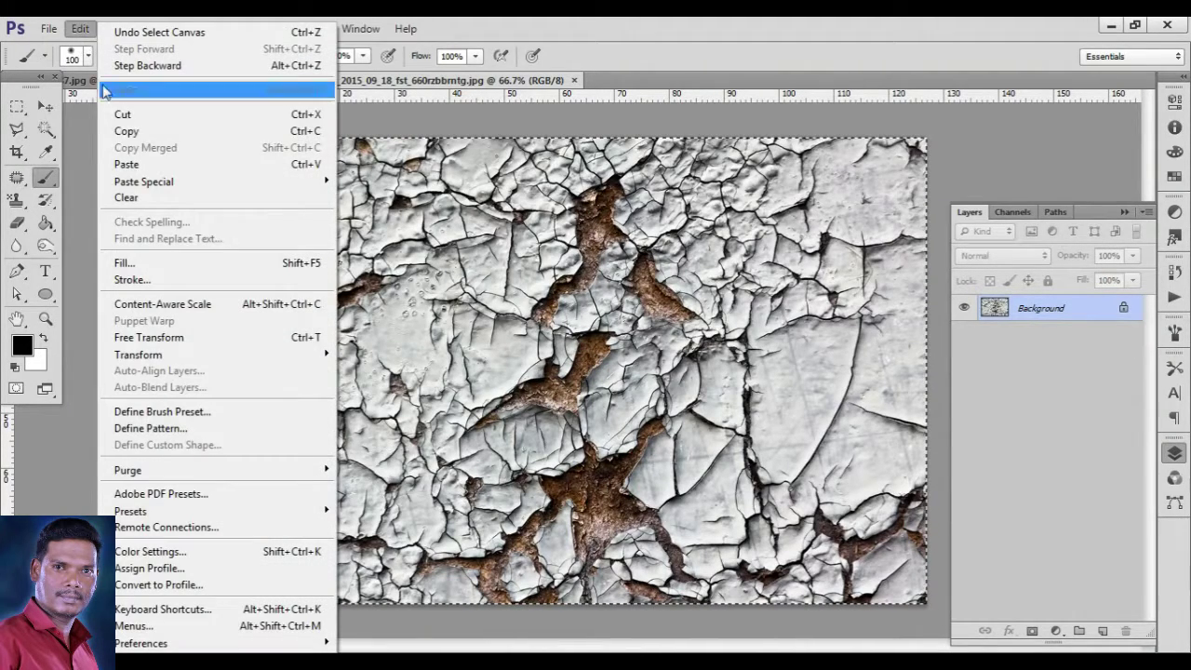
click(120, 130)
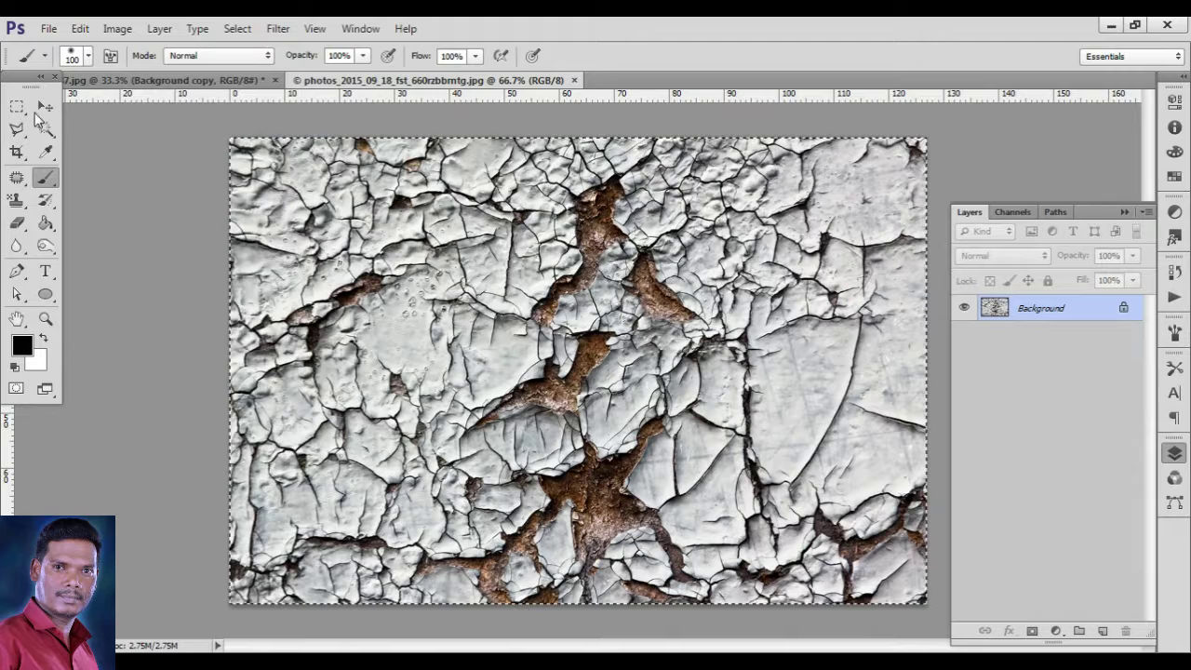
click(45, 106)
click(20, 107)
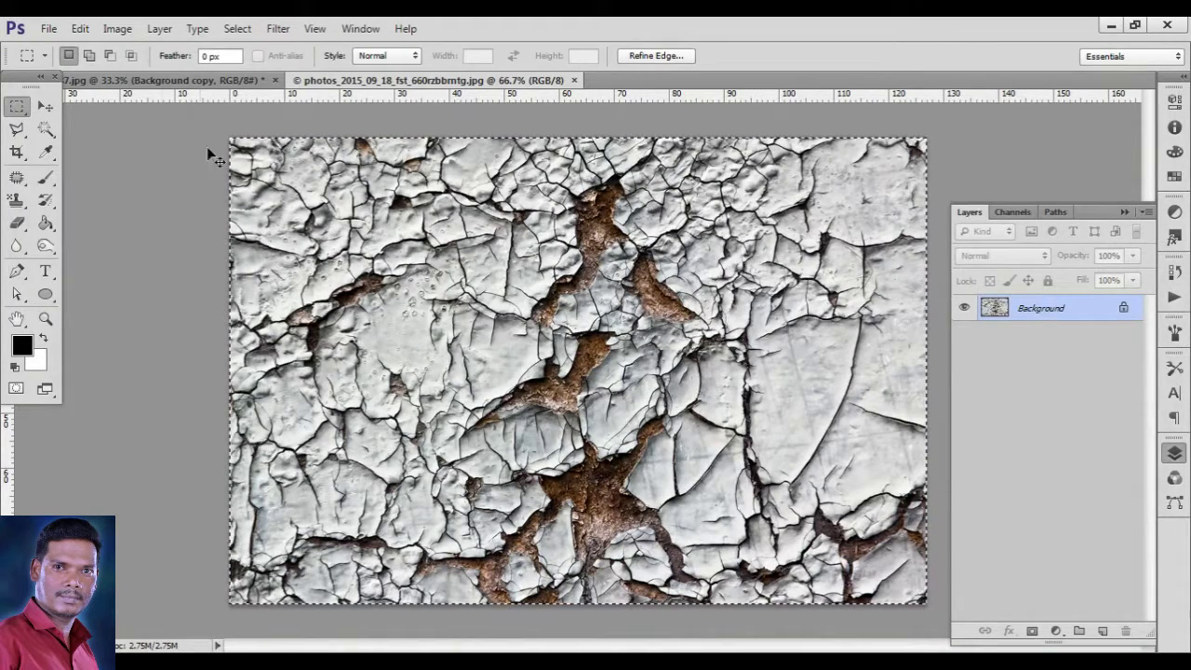
click(80, 28)
click(118, 133)
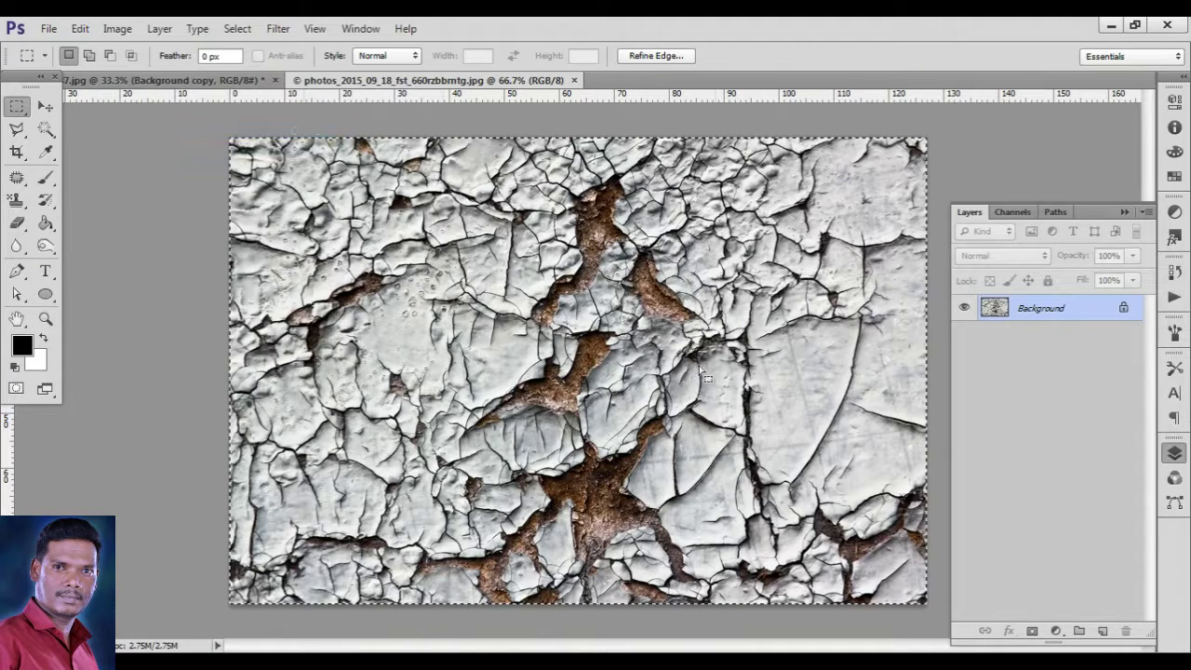
Step: Paste the copied cracked texture into the portrait document as a new layer above Background copy
click(223, 82)
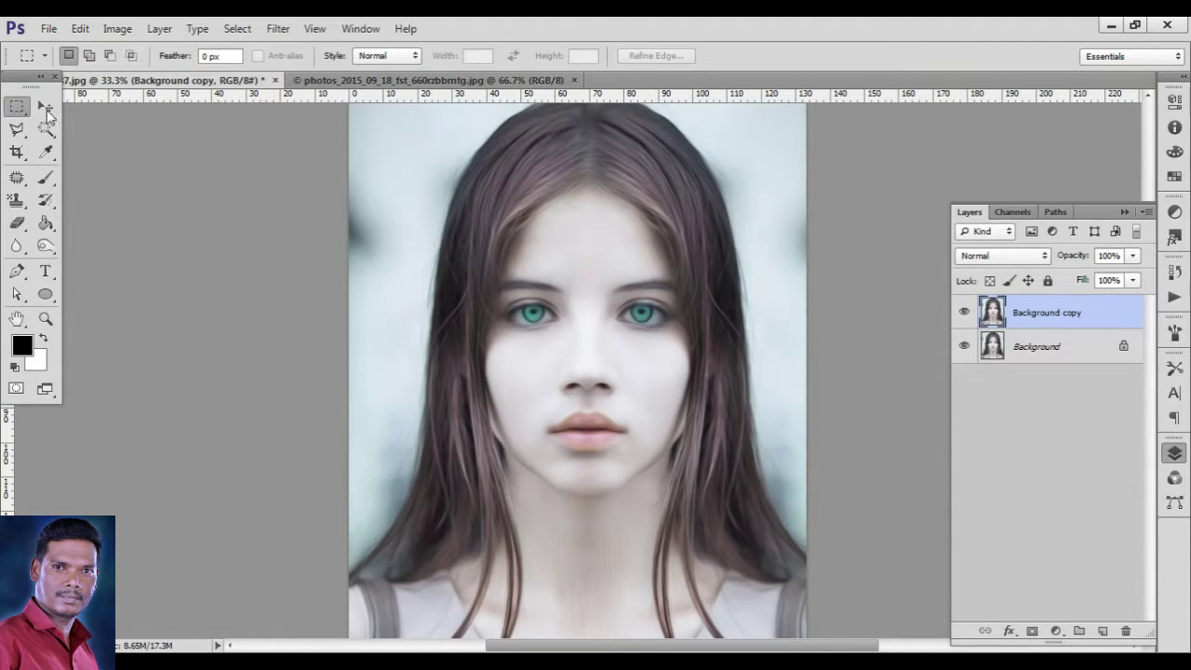
click(45, 107)
click(81, 29)
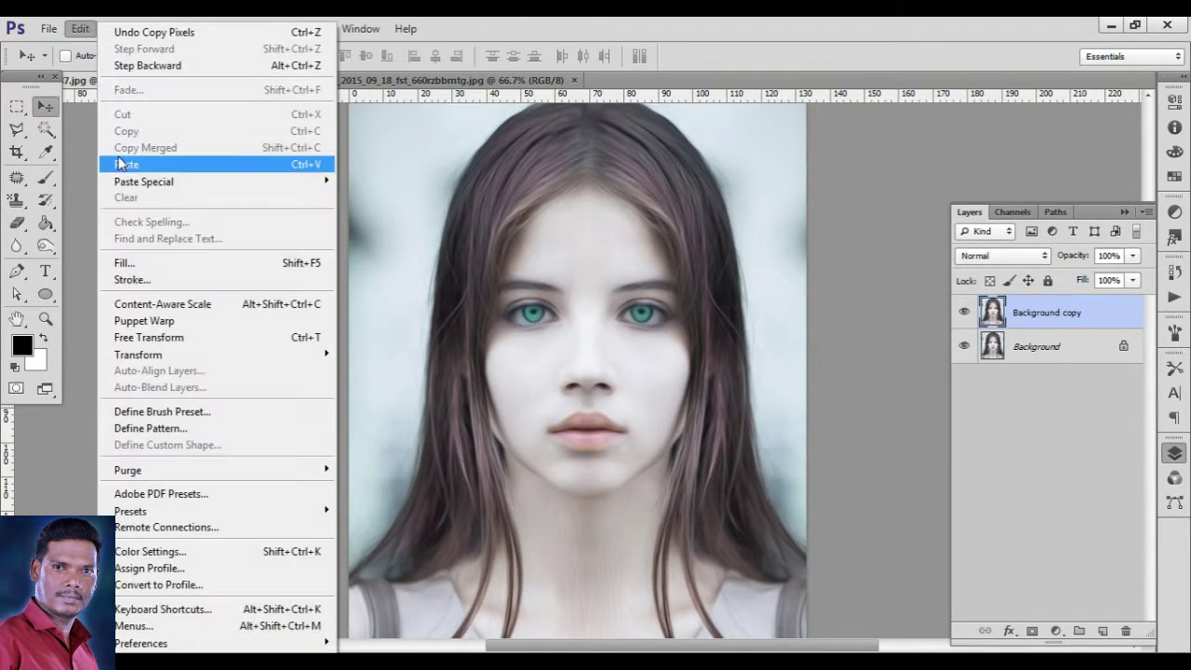
click(121, 164)
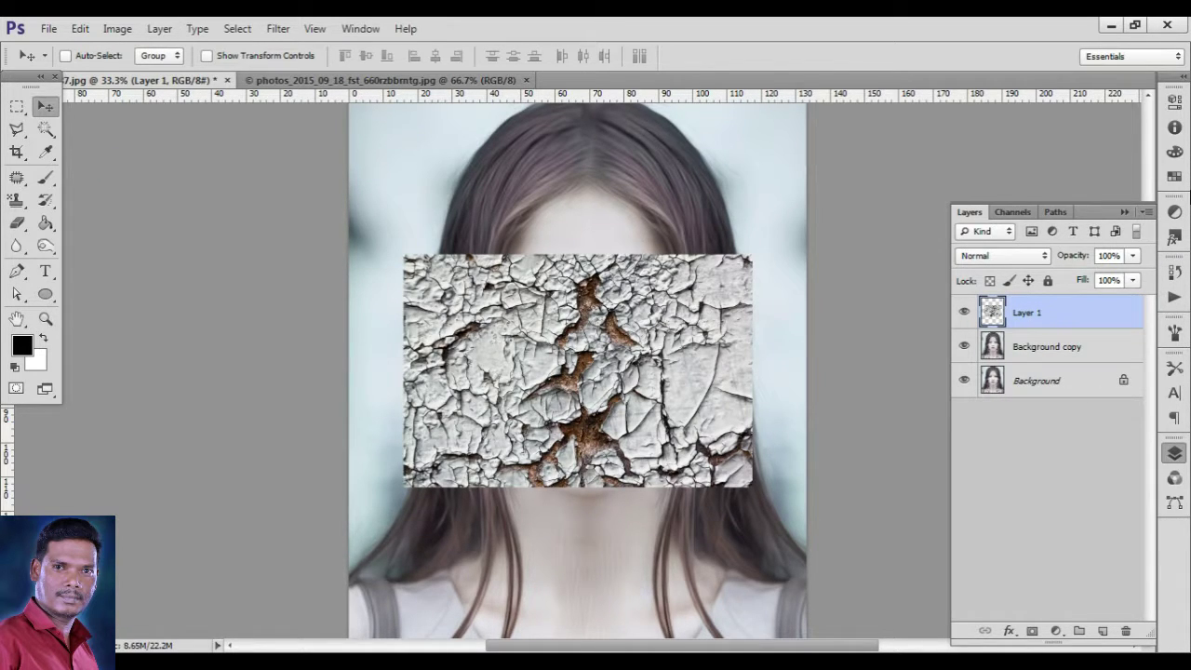
Step: Lower the opacity of the cracked texture layer to 36%
click(1135, 256)
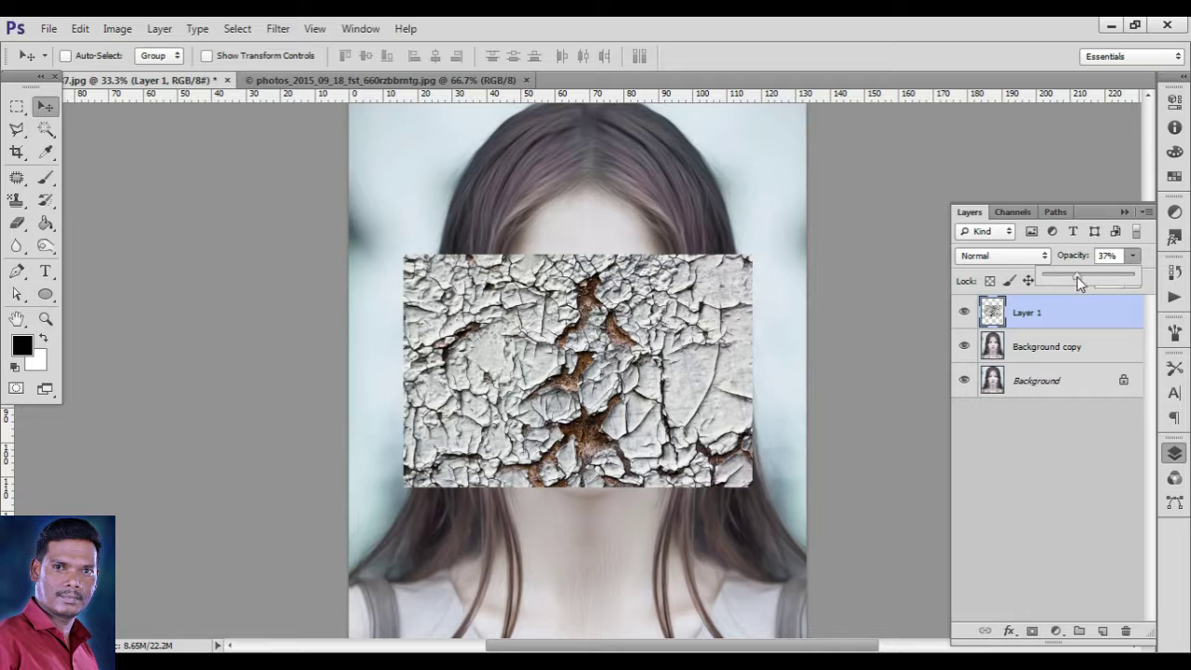
drag(1076, 277, 1076, 277)
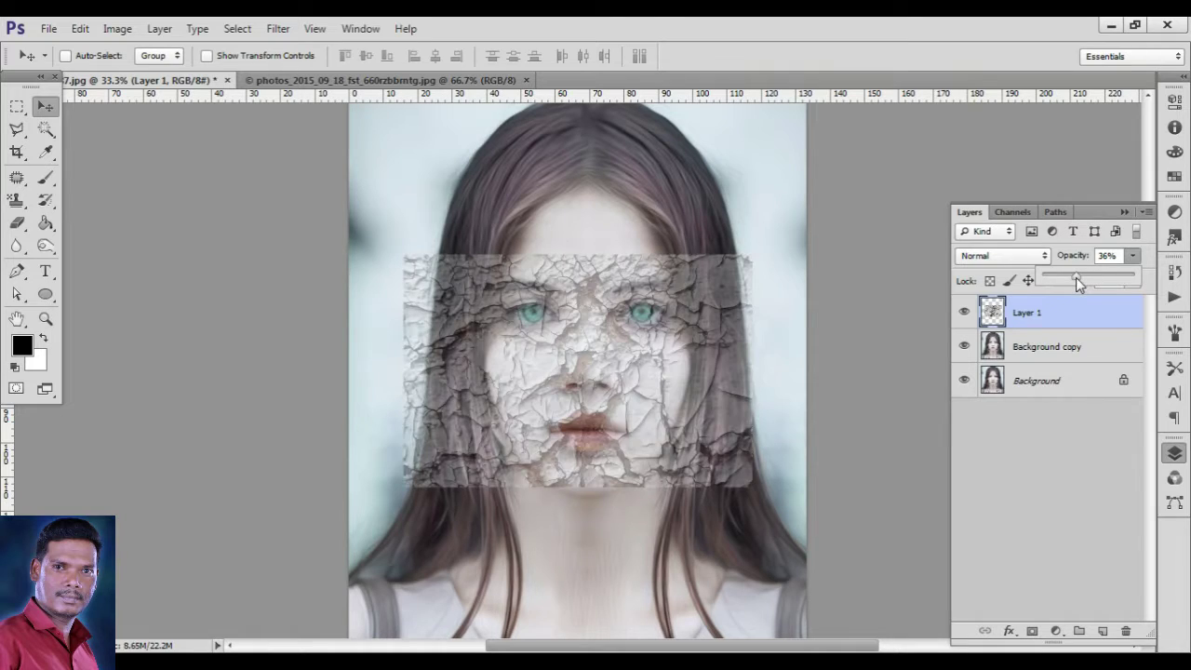
click(650, 300)
Step: Free-transform the cracked texture over the face, scaling it to about 136% wide and 140% high and rotating it -24.2 degrees
drag(650, 301, 630, 195)
key(ctrl+t)
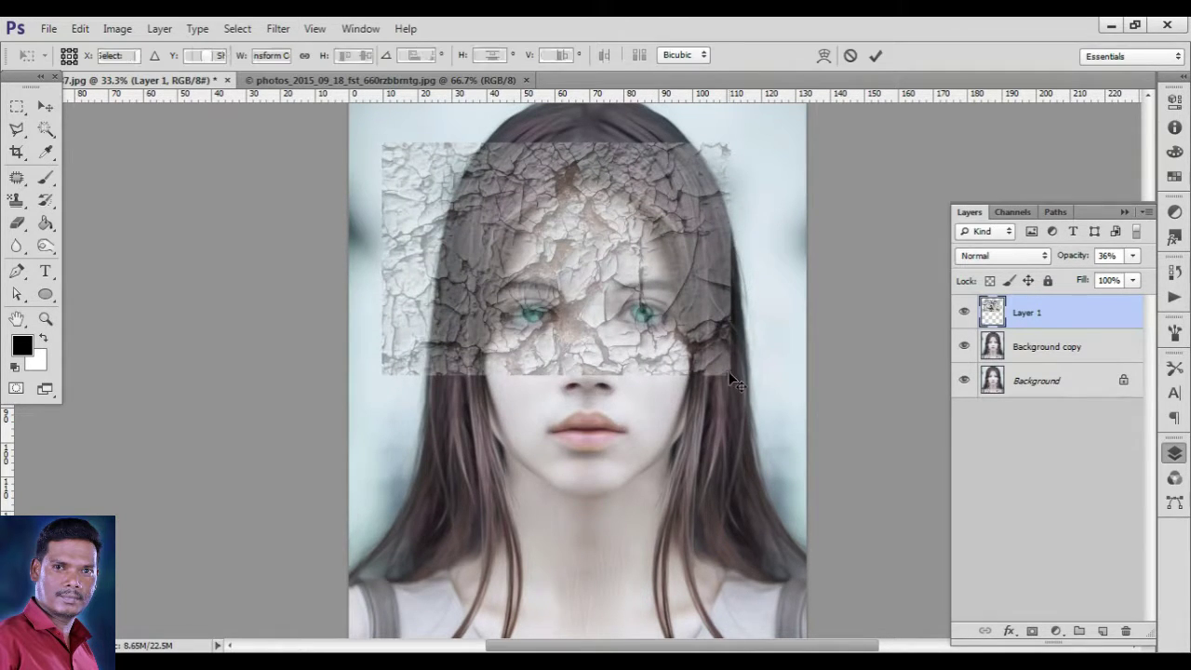
drag(753, 390, 839, 450)
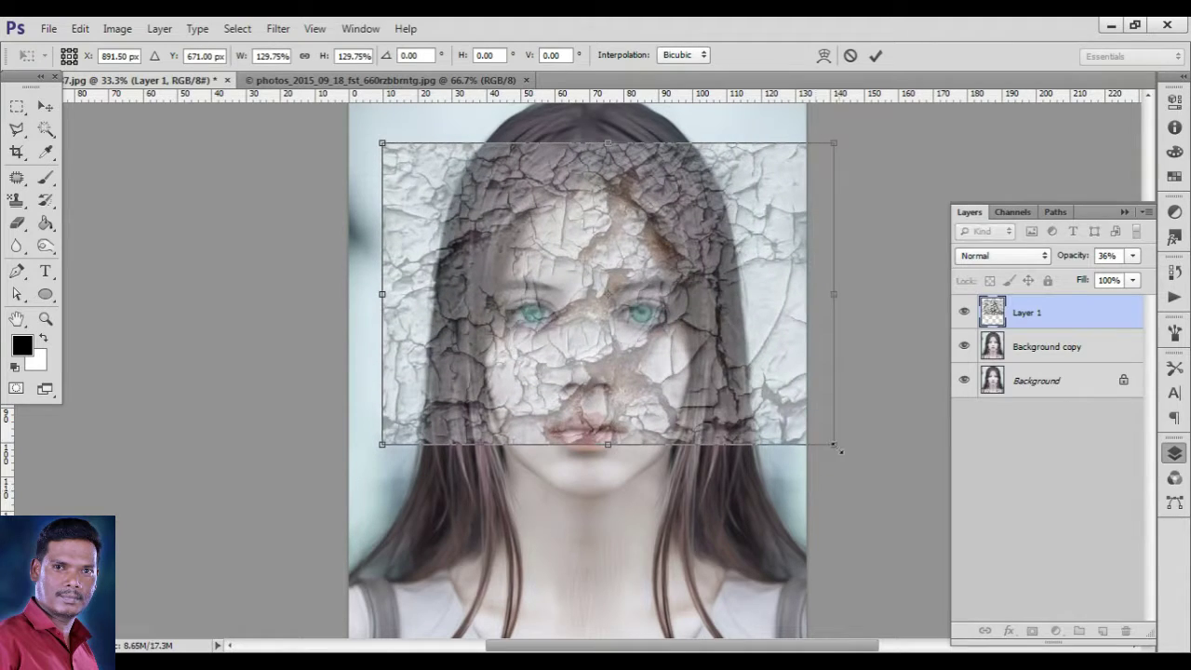
drag(849, 379, 822, 272)
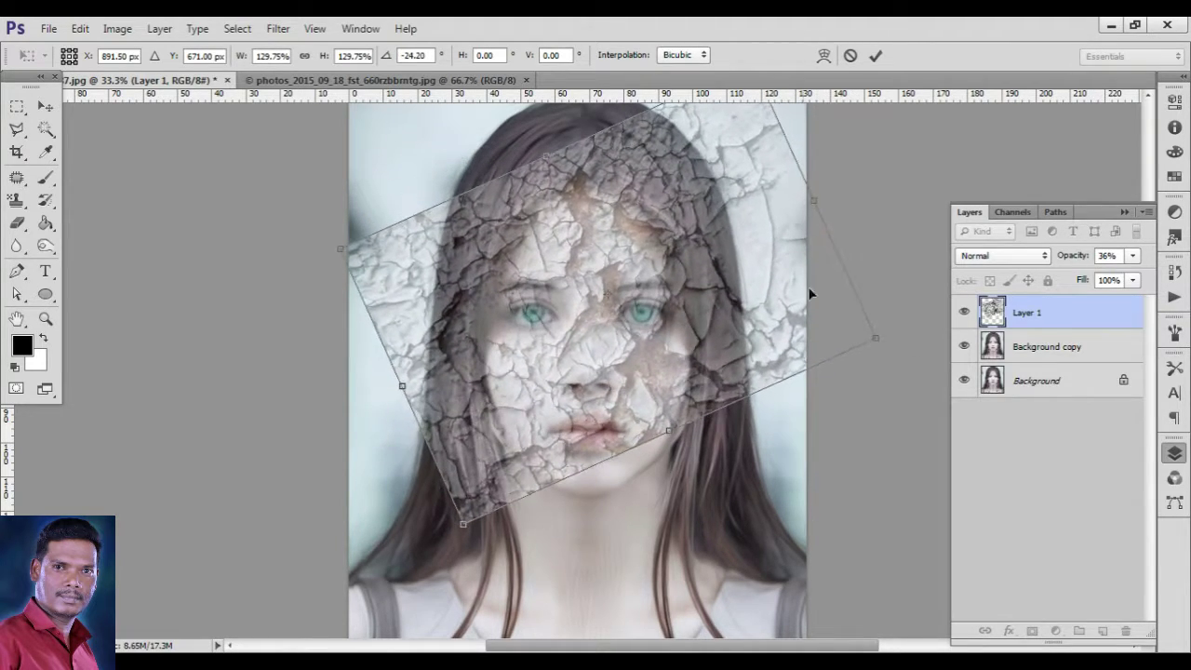
drag(648, 352, 662, 395)
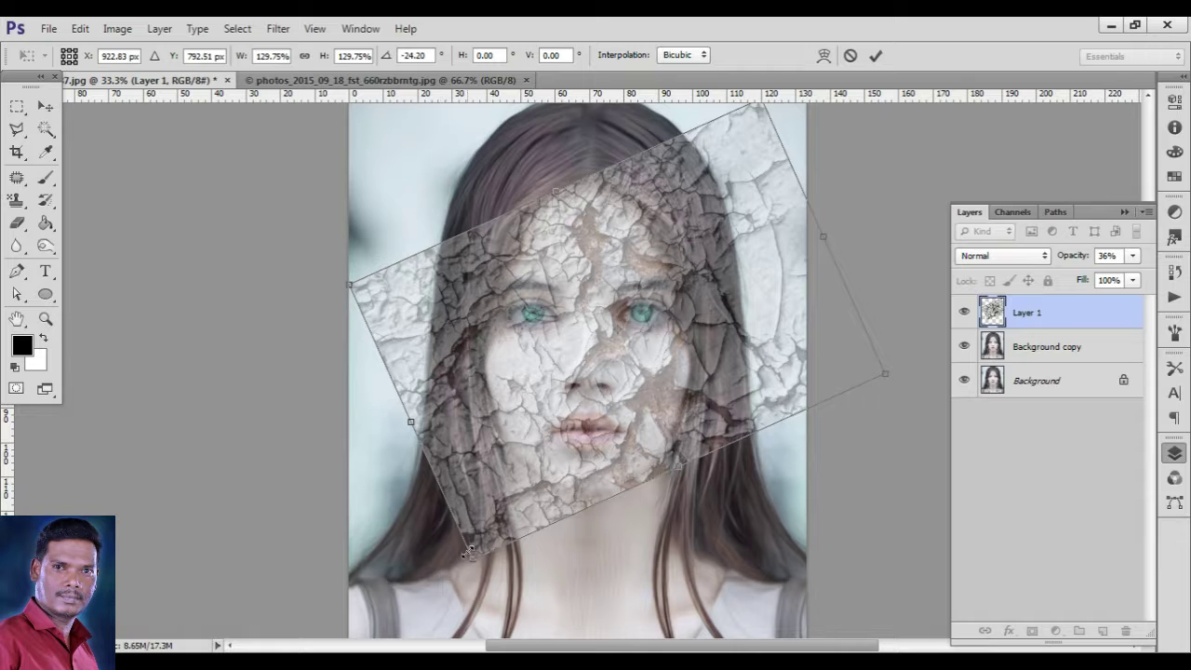
mouse_move(472, 551)
mouse_down()
mouse_move(474, 604)
mouse_move(462, 568)
mouse_up()
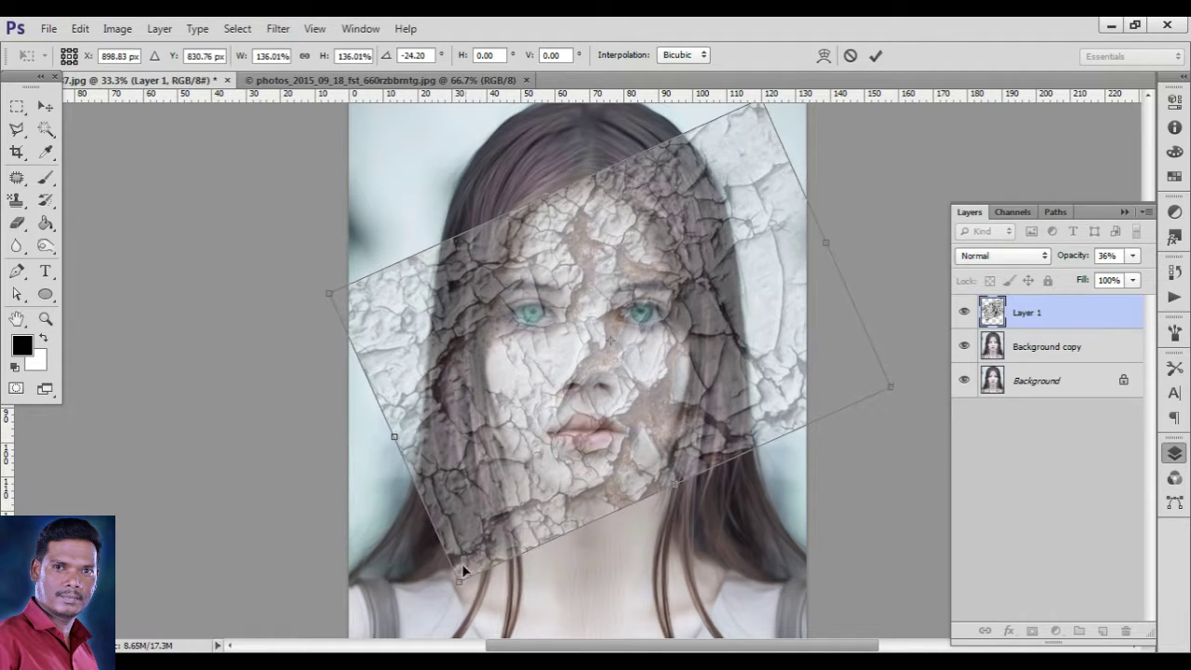
mouse_move(520, 508)
mouse_down()
mouse_move(540, 480)
mouse_move(525, 486)
mouse_up()
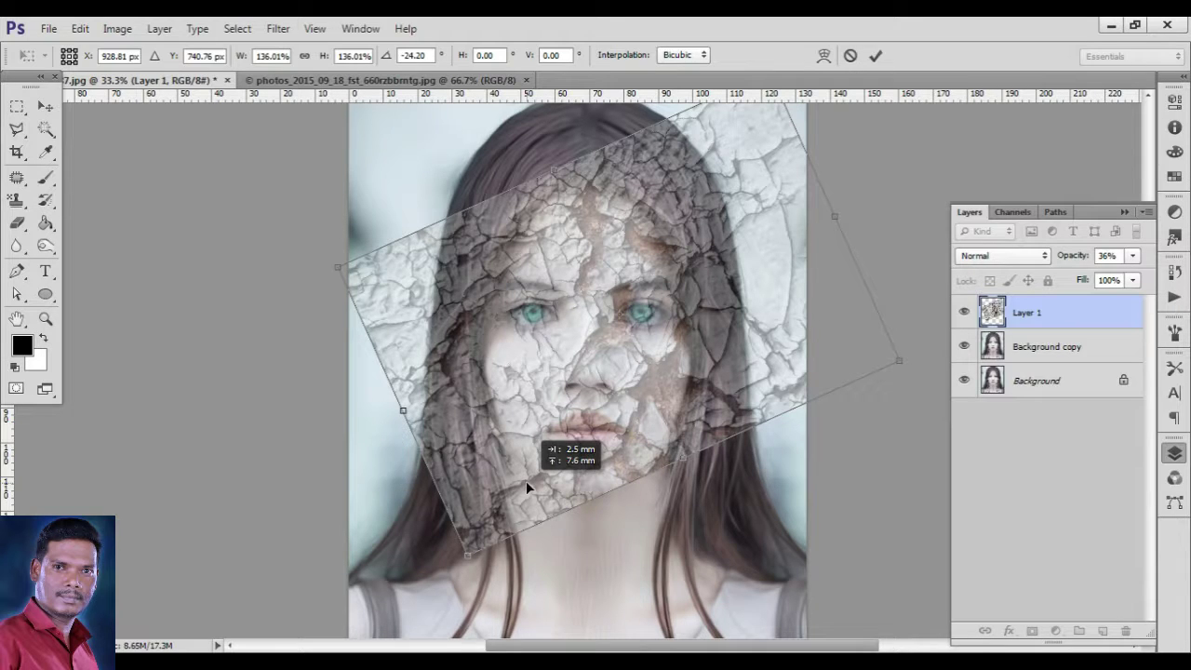
drag(526, 480, 526, 480)
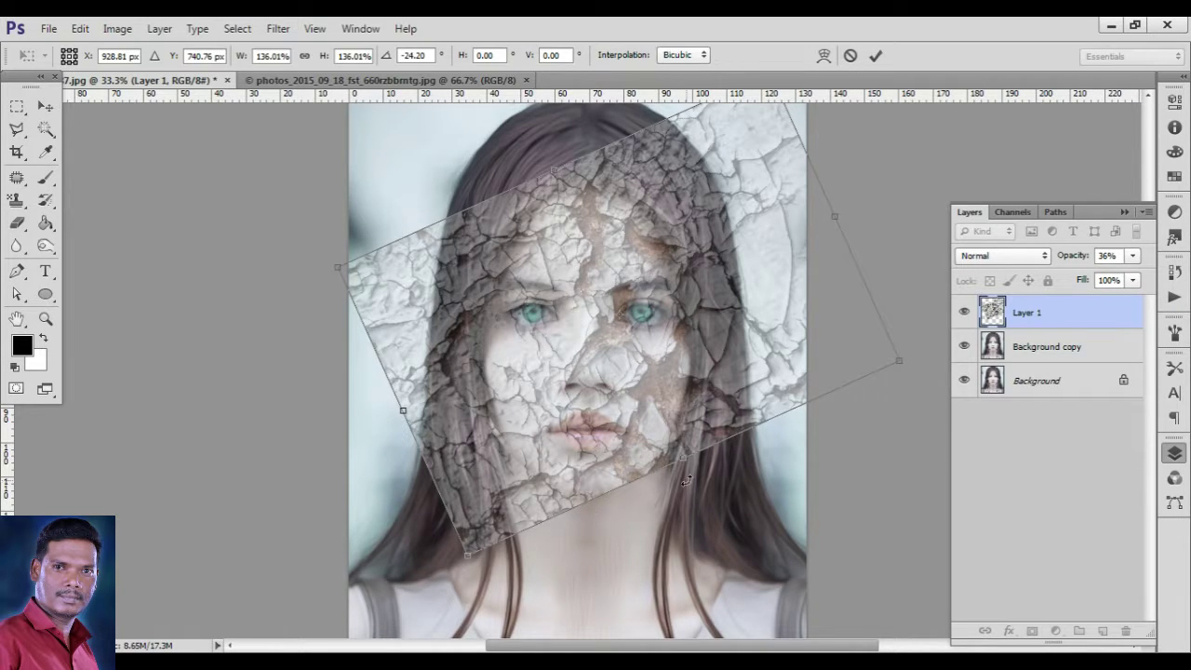
drag(683, 462, 686, 473)
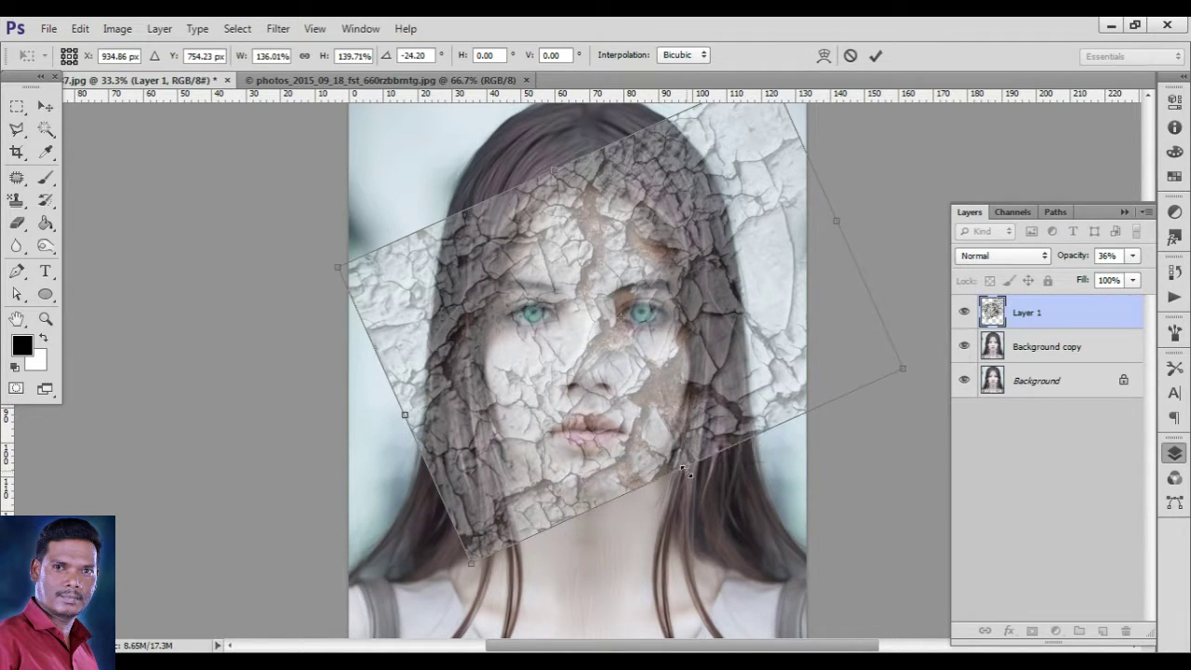
key(Return)
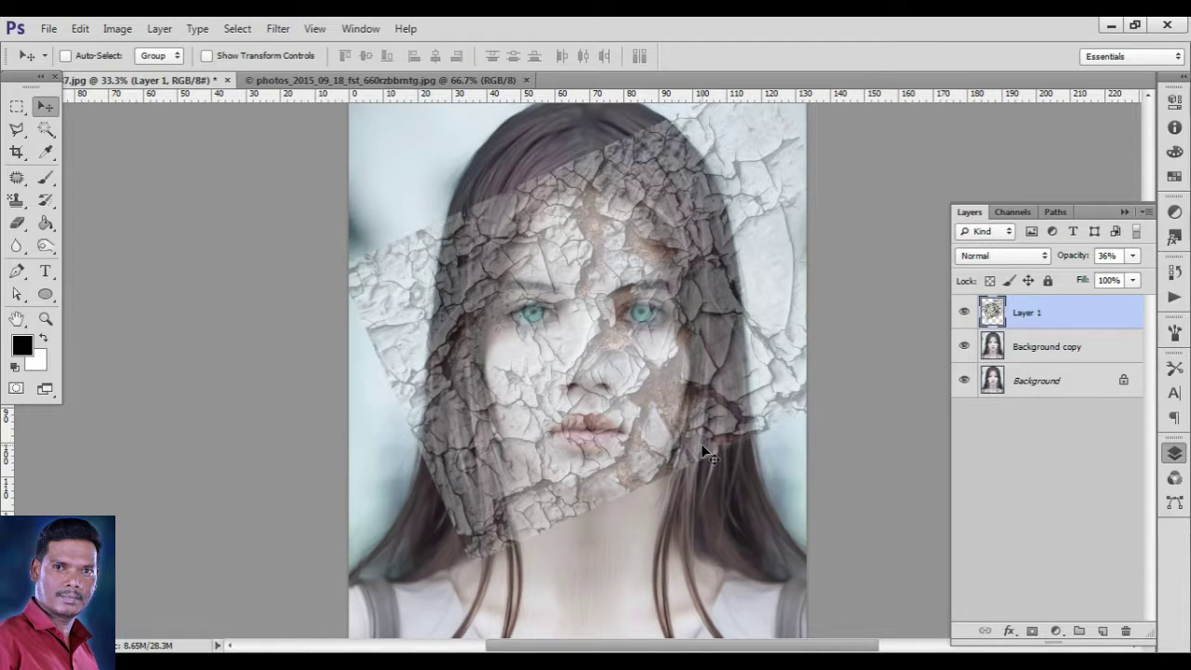
Step: Outline the texture overhanging the background on the right of the hair with the Polygonal Lasso and delete it
key(ctrl+minus)
key(ctrl+minus)
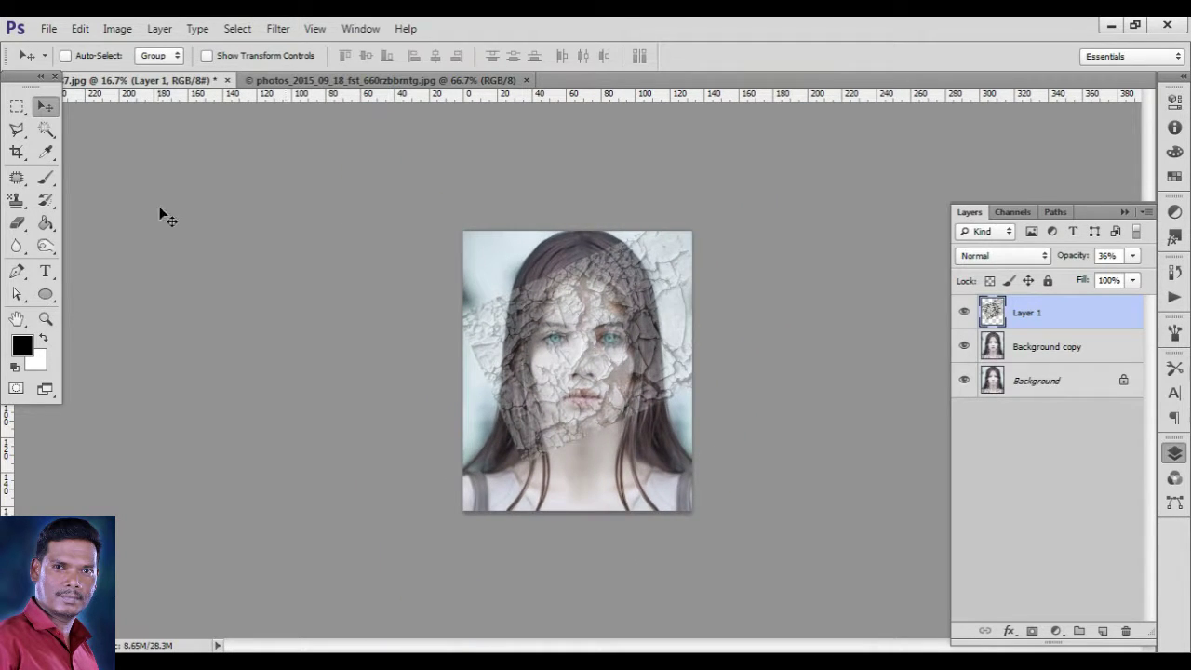
click(17, 130)
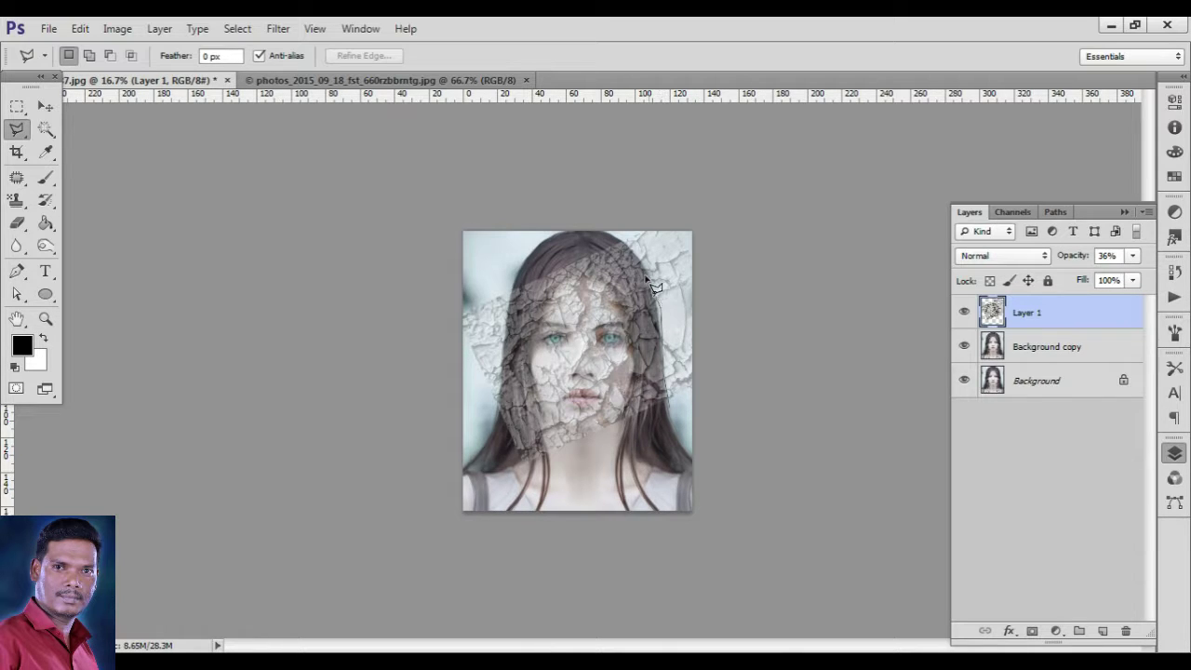
click(628, 244)
click(621, 207)
click(687, 164)
click(754, 178)
click(777, 373)
click(750, 442)
click(696, 409)
double_click(668, 405)
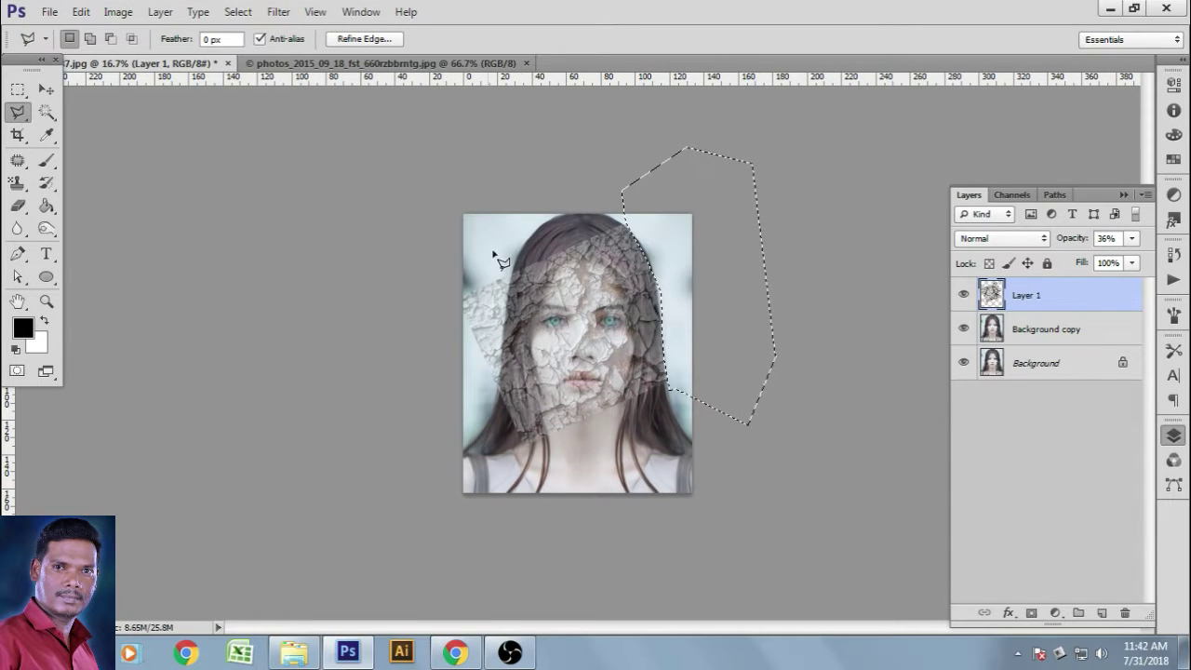
Step: Outline the texture overhanging the background on the left of the hair with the Polygonal Lasso, delete it and deselect
click(463, 265)
click(512, 272)
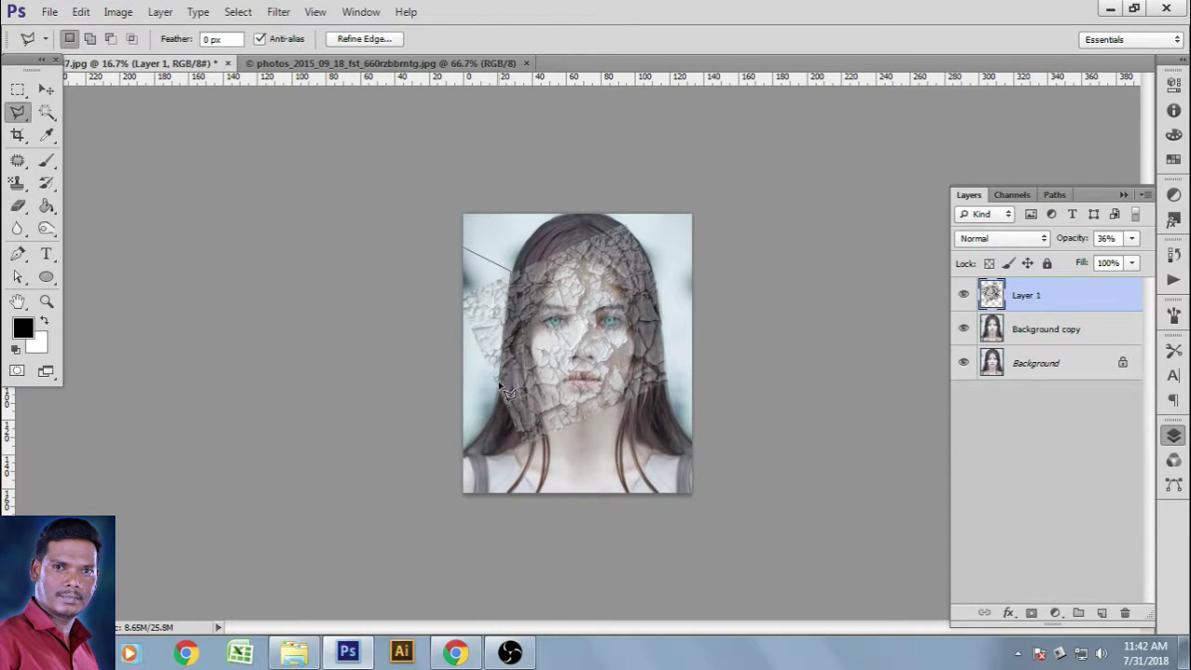
click(493, 411)
click(391, 349)
double_click(416, 251)
key(Delete)
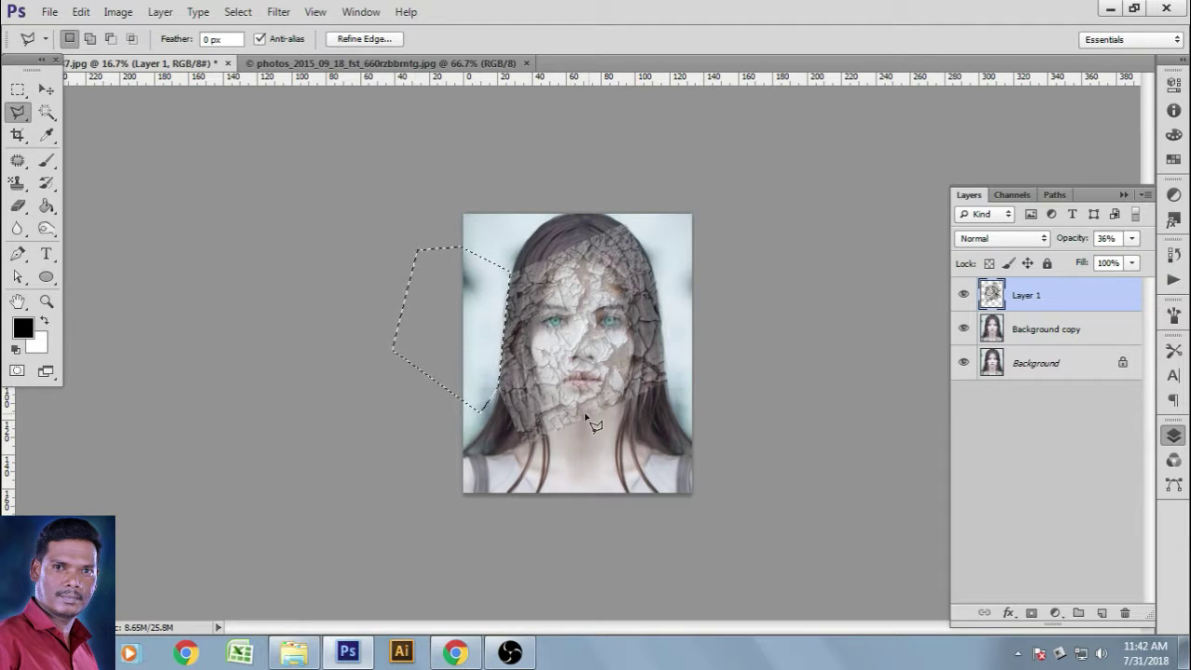
key(ctrl+d)
key(Escape)
Step: Warp the cracked texture, pulling the corners and side over the hair on the right inward to the face outline
scroll(639, 222, up, 3)
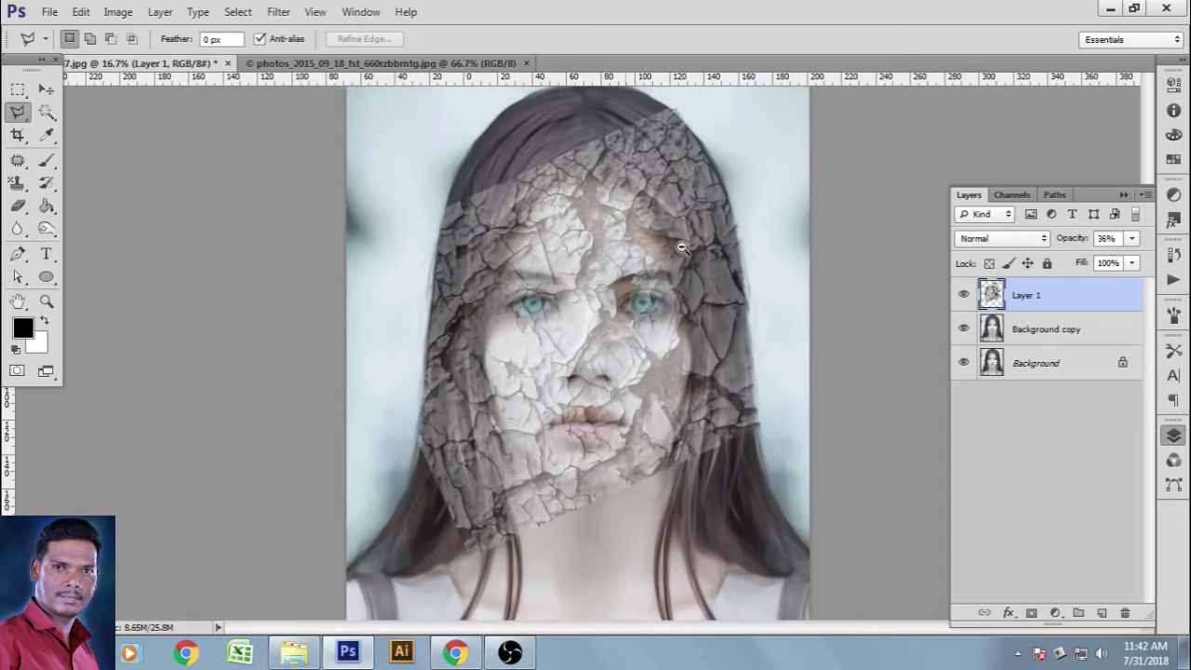
drag(652, 345, 611, 205)
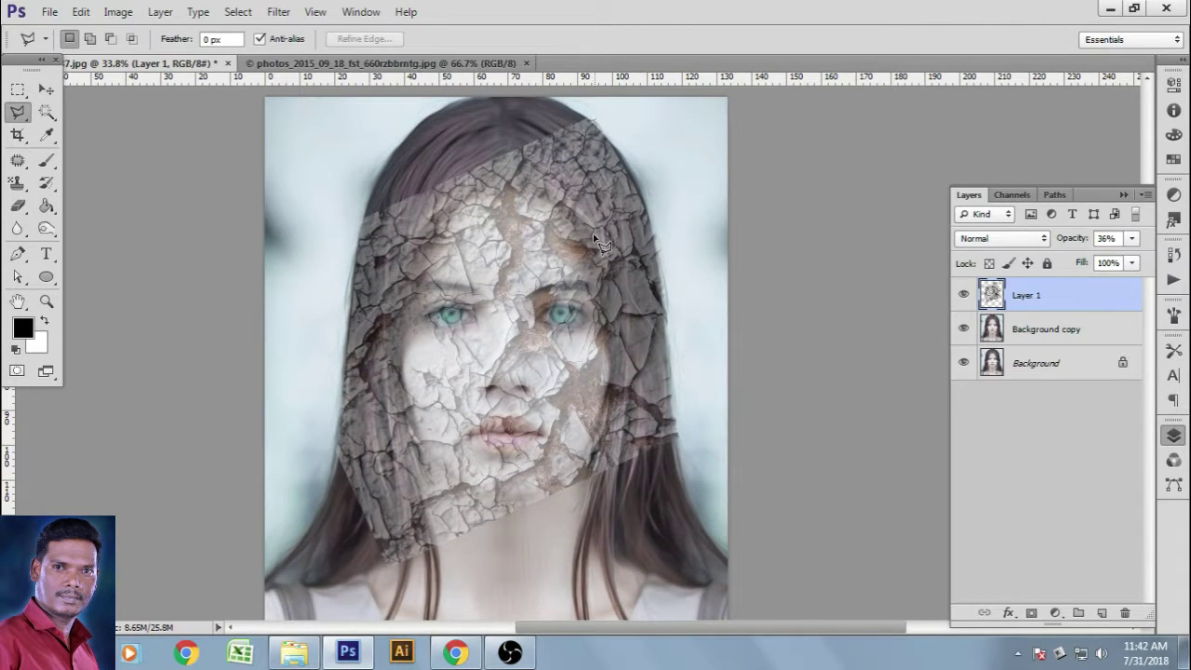
click(48, 93)
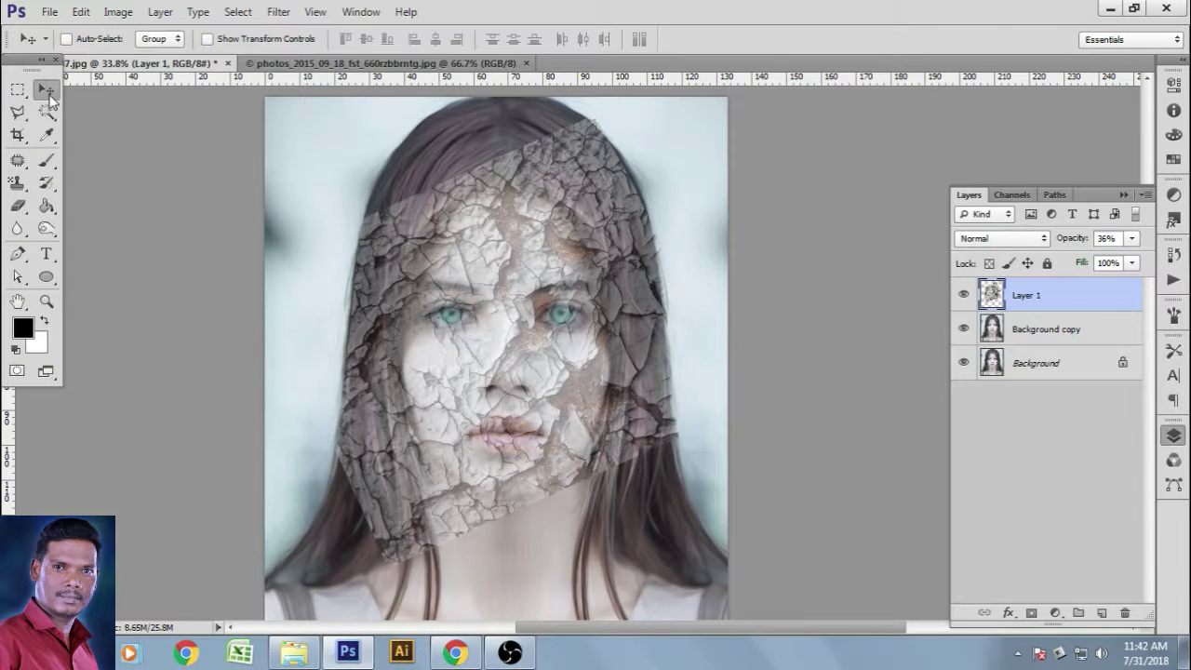
key(ctrl+t)
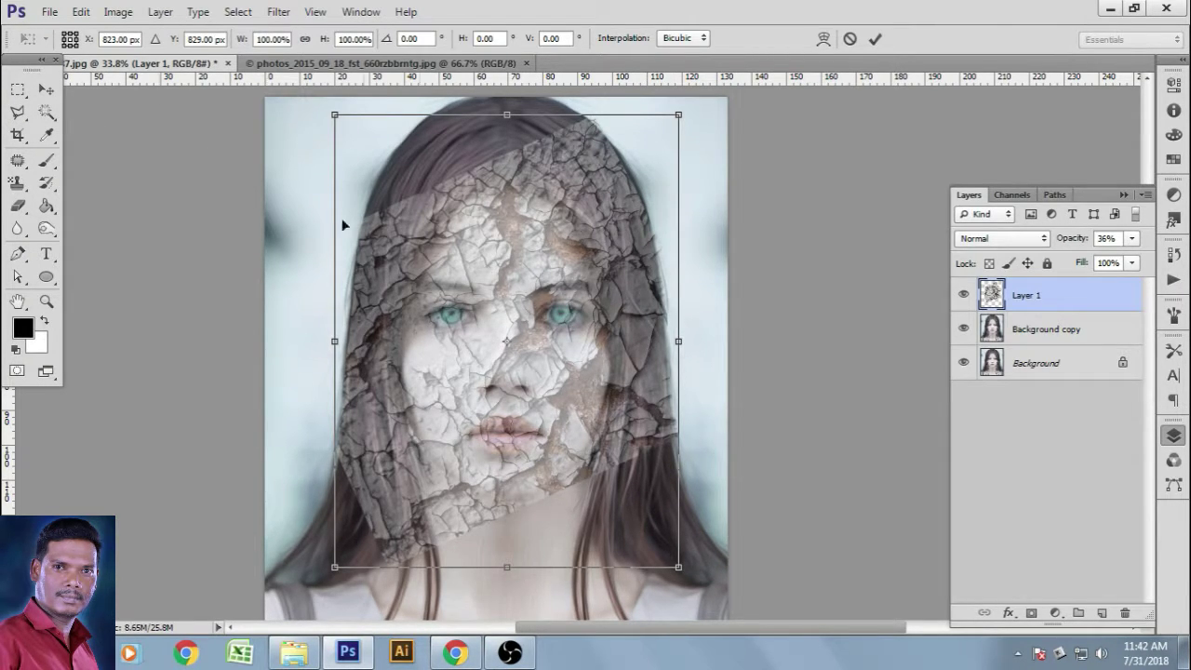
right_click(478, 296)
click(540, 439)
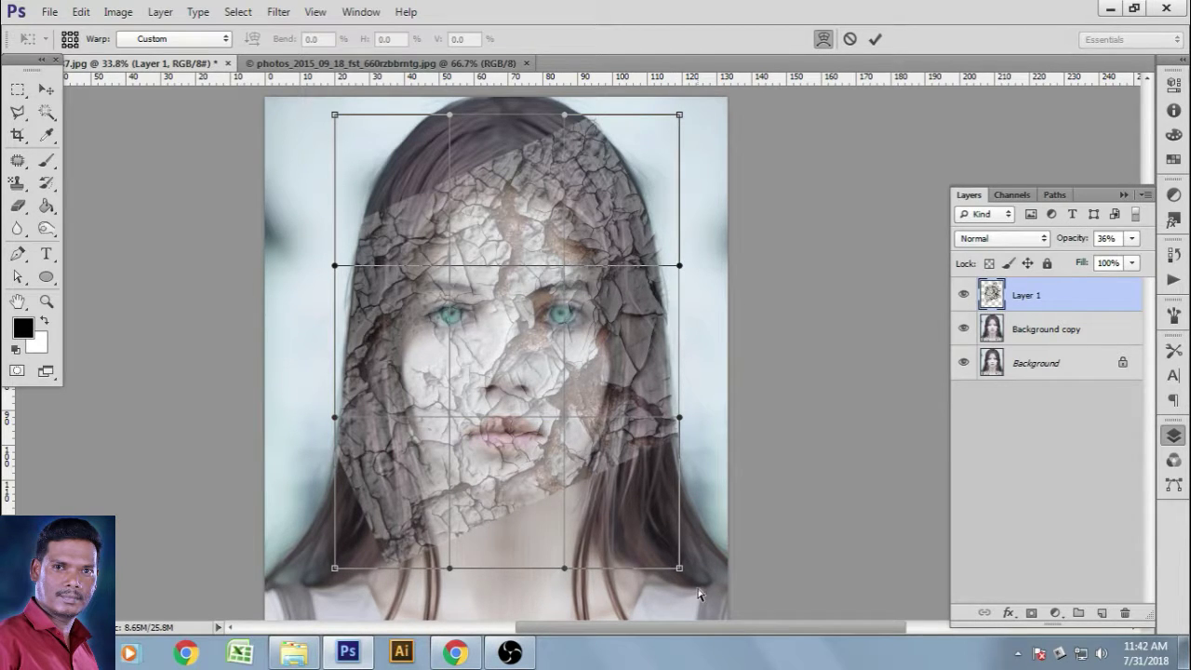
drag(680, 575, 593, 523)
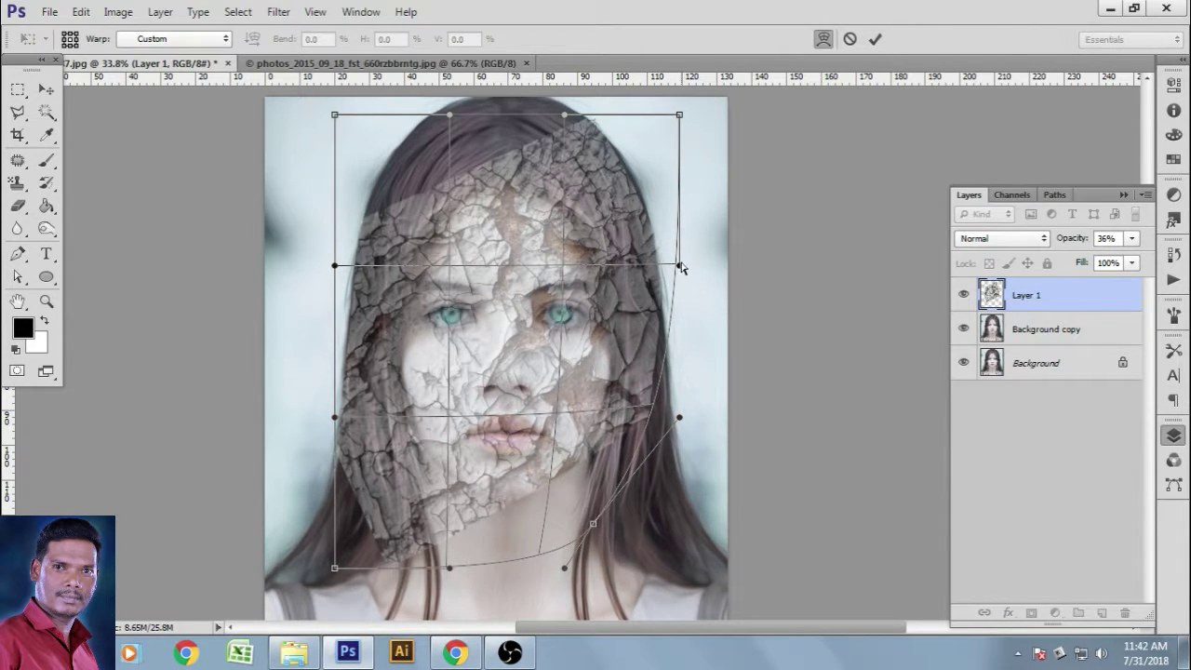
drag(681, 267, 619, 281)
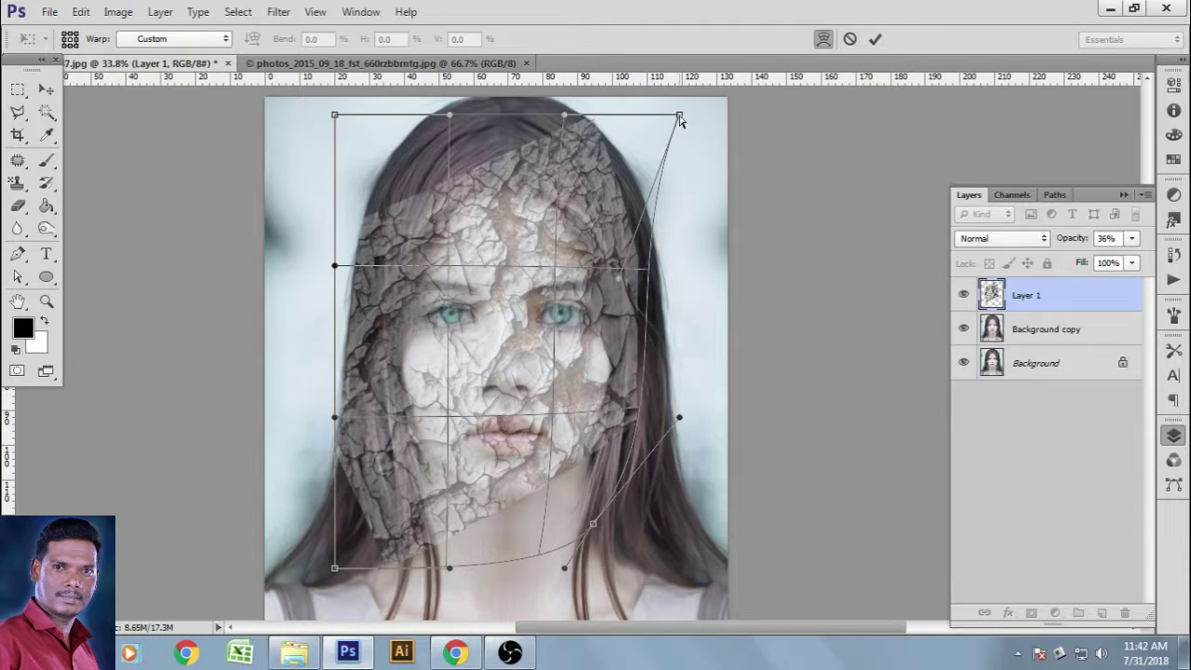
drag(680, 119, 575, 164)
Step: Pull the warp's upper edge and left side in to follow the forehead, cheek and jaw, and apply the transformation
drag(447, 116, 540, 160)
drag(340, 271, 388, 284)
mouse_move(349, 423)
mouse_down()
mouse_move(372, 416)
mouse_move(360, 409)
mouse_up()
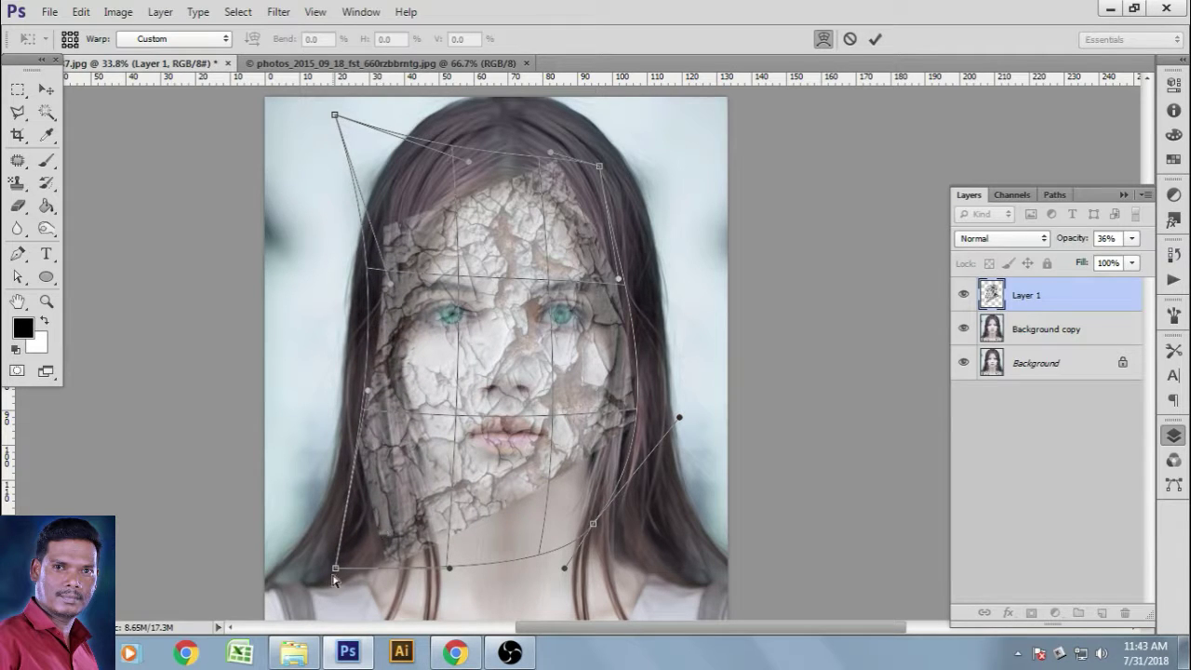
drag(335, 567, 372, 497)
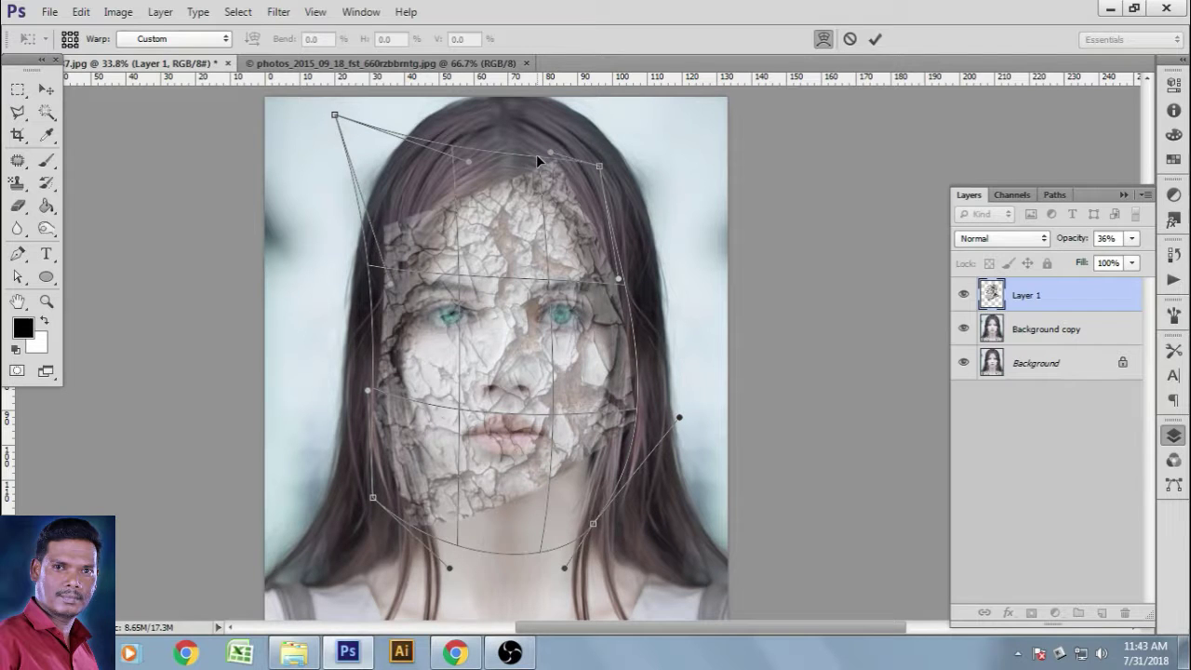
drag(535, 161, 518, 151)
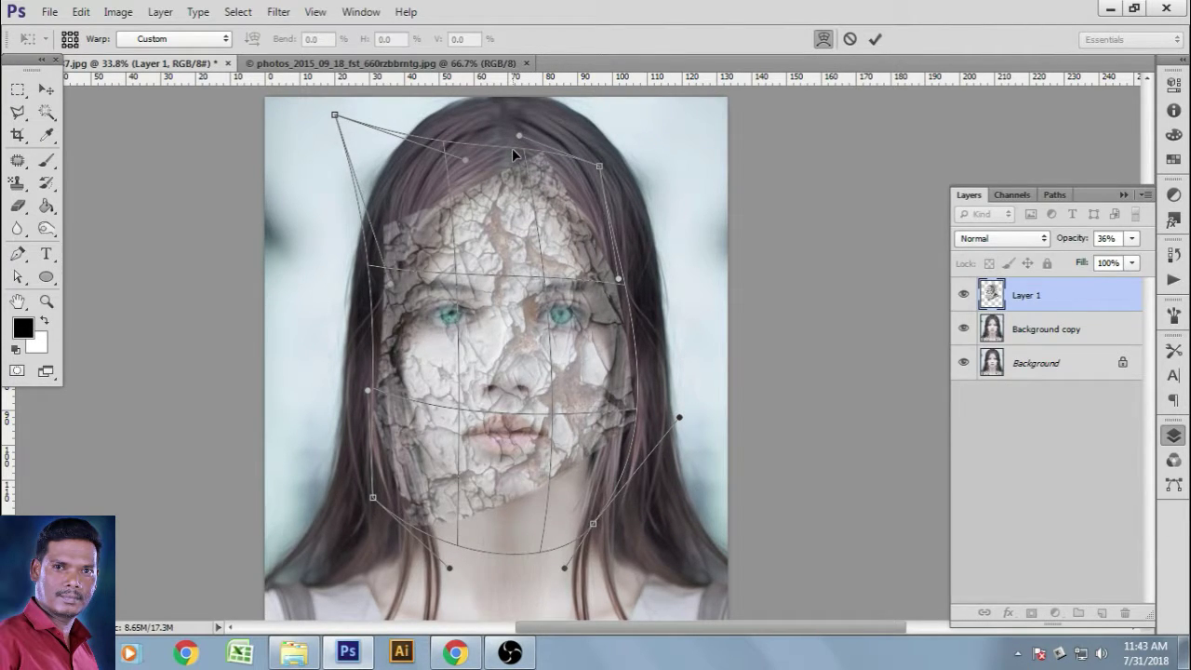
click(45, 93)
click(534, 255)
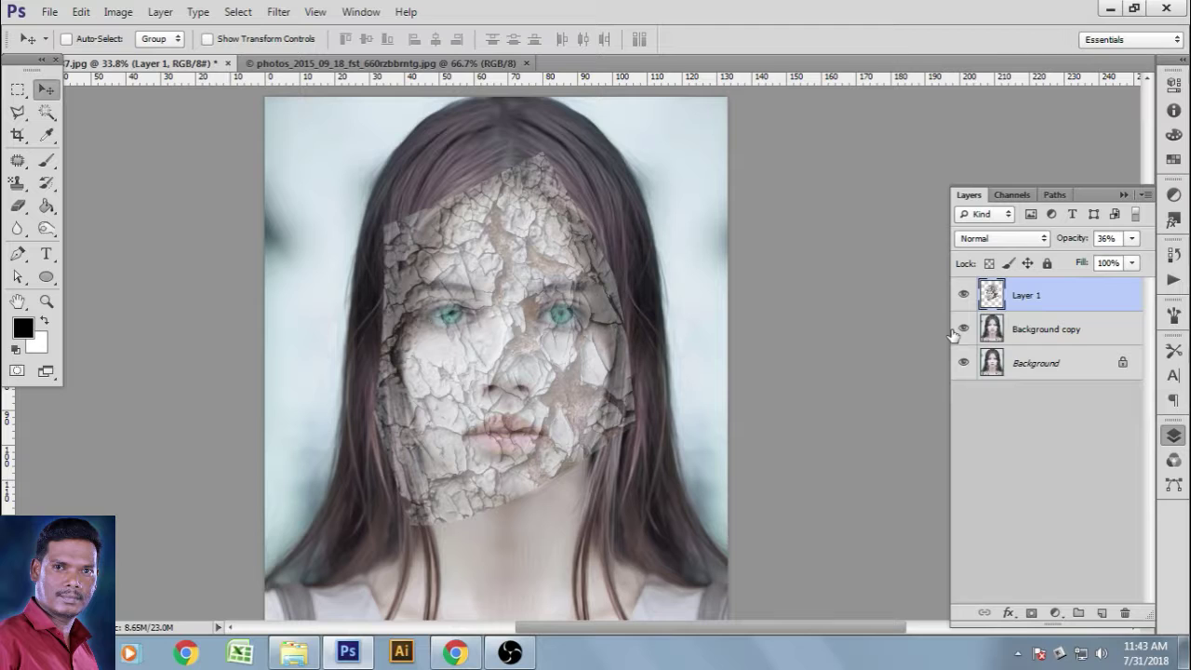
Step: Raise the cracked texture layer's opacity to 100% and set its blend mode to Multiply
click(1133, 239)
drag(1090, 265, 1160, 266)
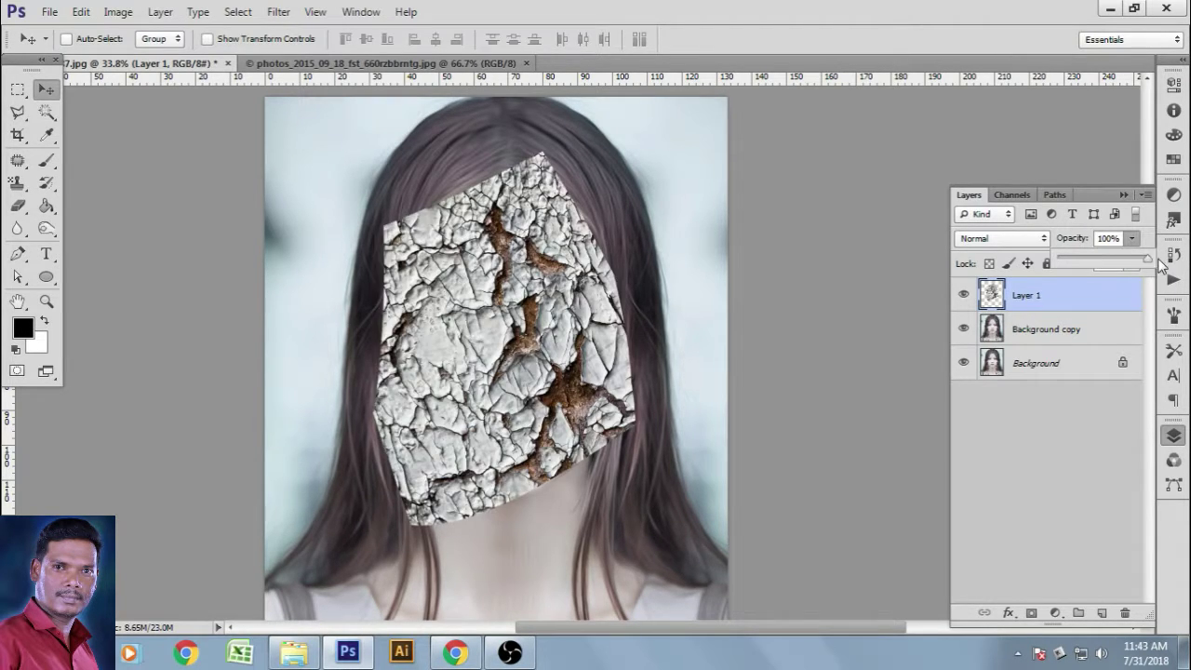
click(1028, 240)
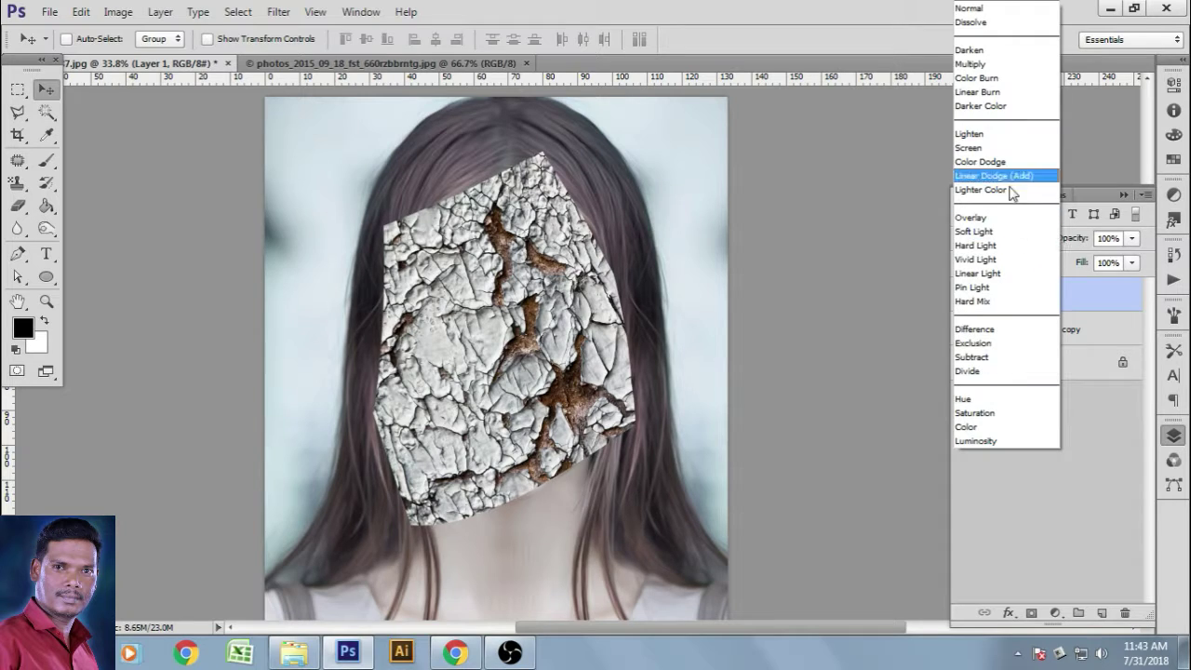
click(975, 65)
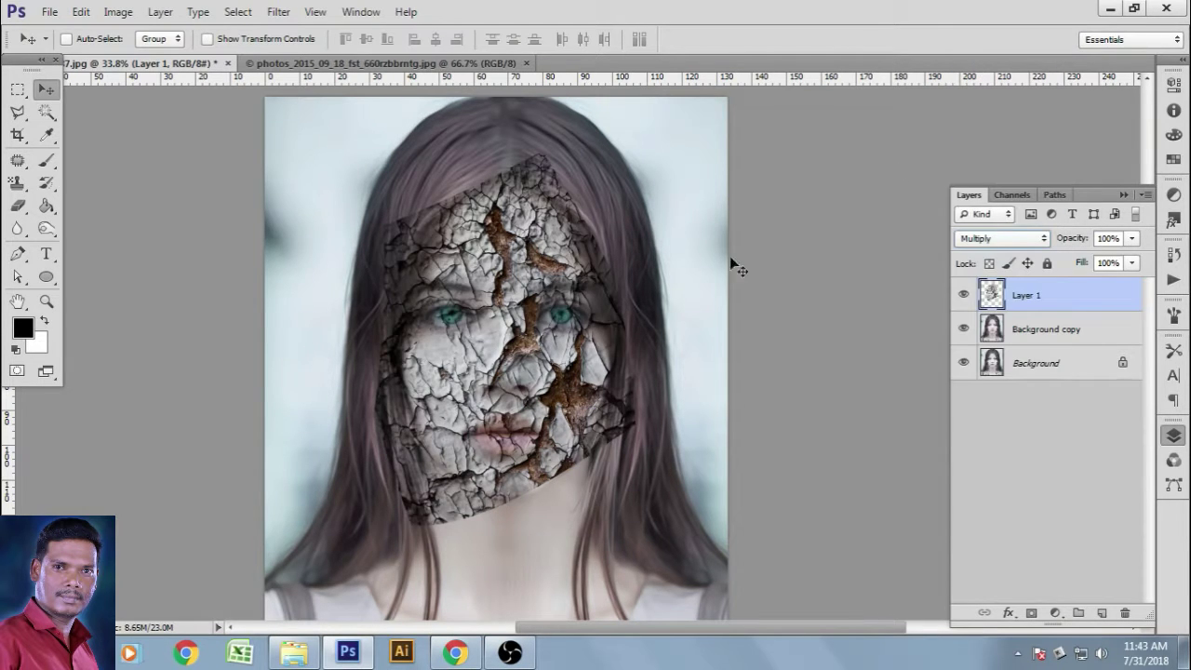
Step: Add a Levels adjustment layer above the cracked texture and clip it to that layer
click(1055, 613)
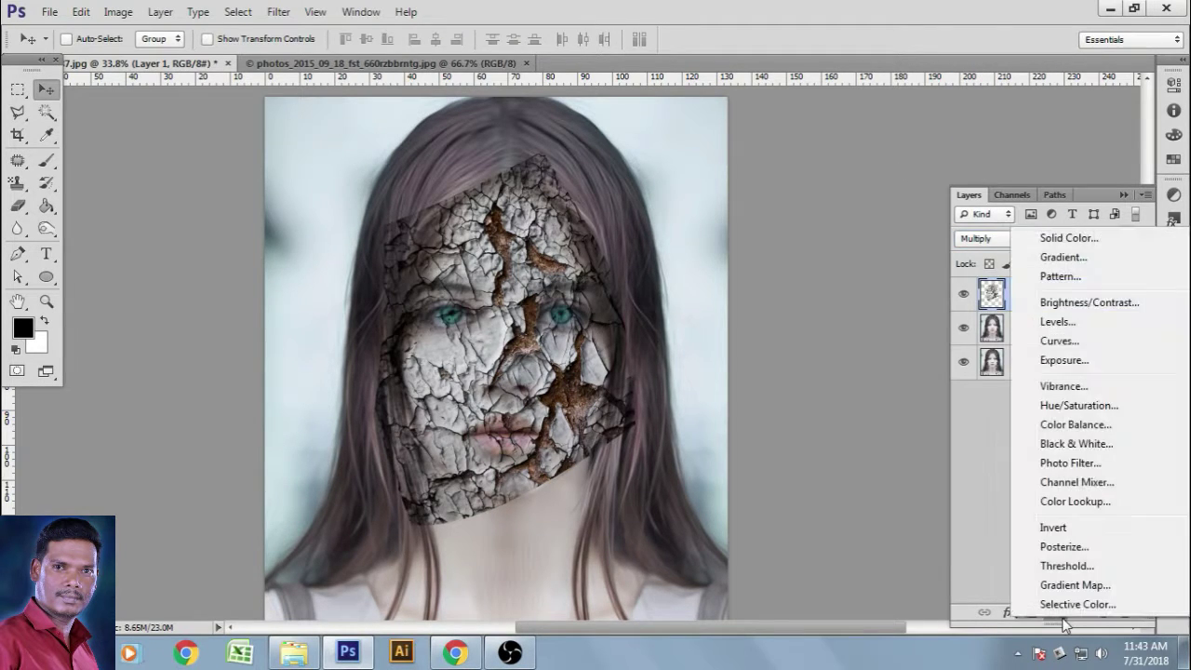
click(1059, 323)
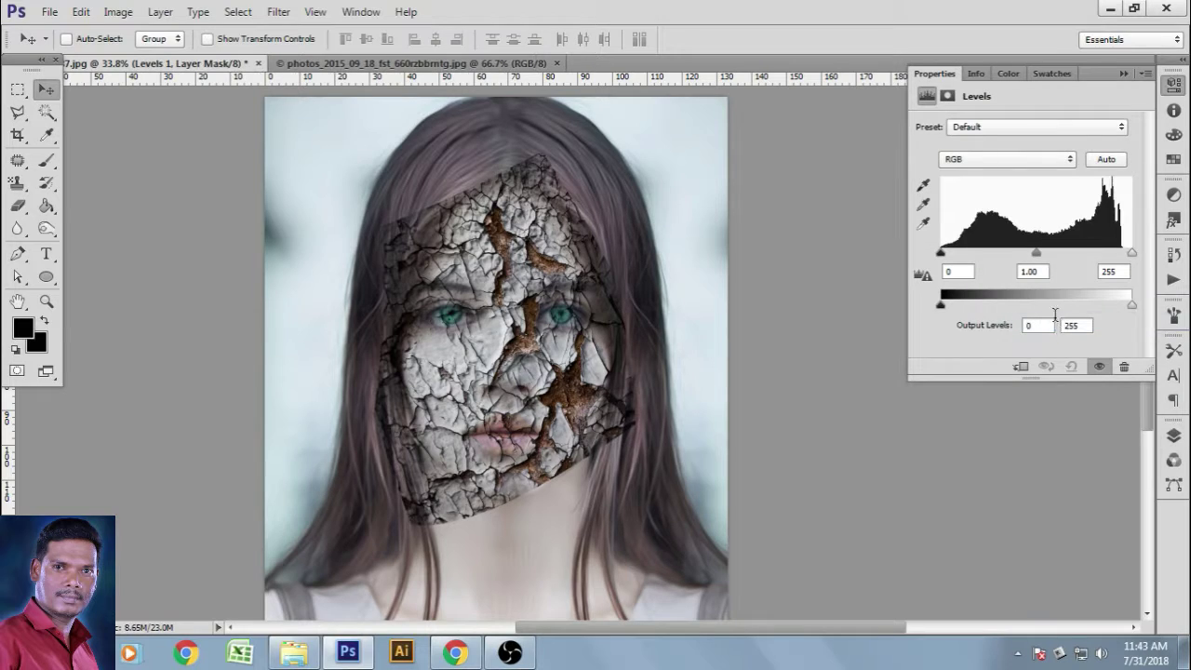
click(1021, 363)
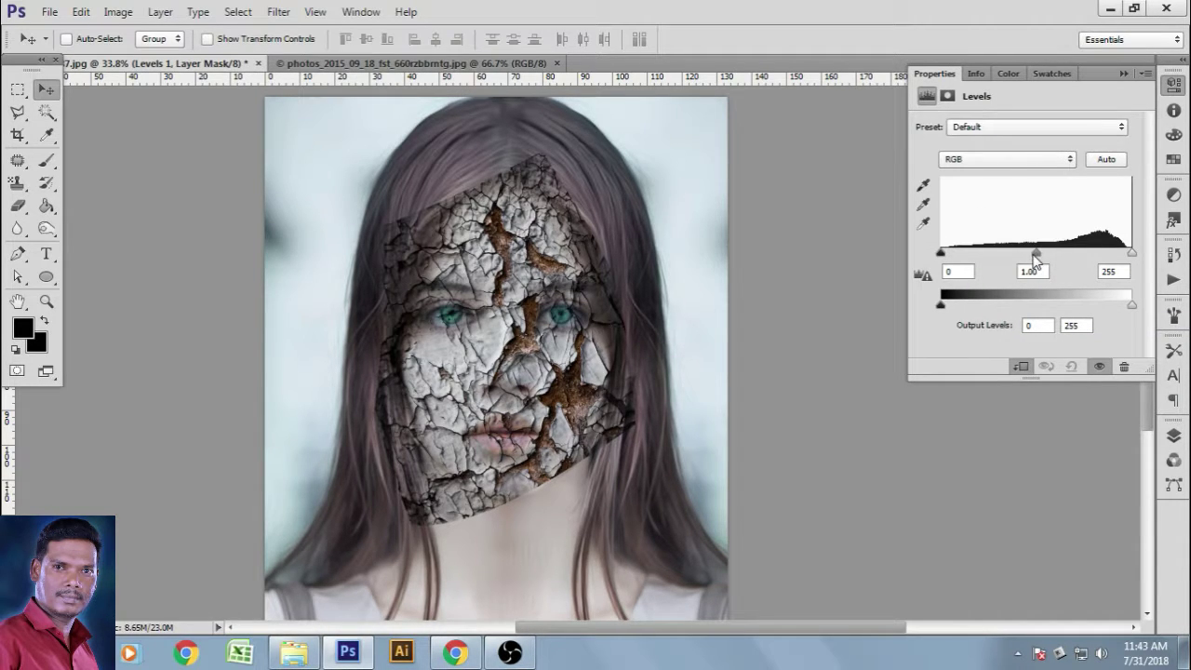
Step: Brighten the texture with Levels midtones around 2.52 and white input around 180, fine-tune both, and return to the layer list
drag(1035, 257, 975, 267)
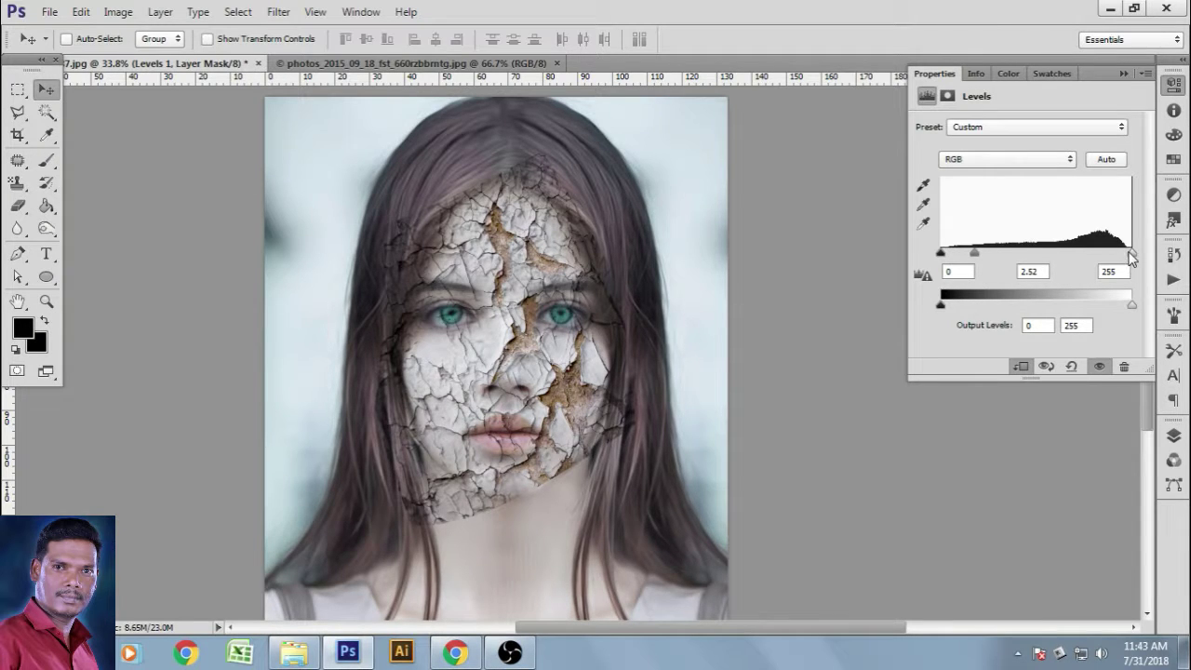
drag(1130, 258, 1079, 270)
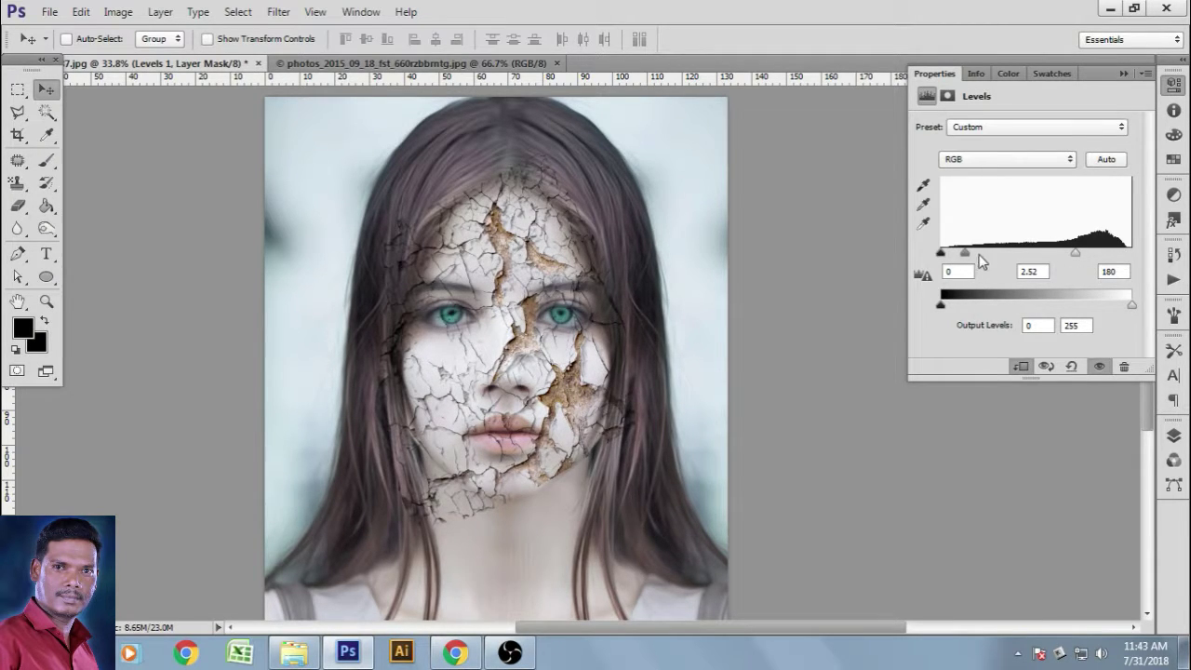
drag(964, 261, 965, 267)
mouse_move(1092, 257)
mouse_down()
mouse_move(1067, 255)
mouse_move(1095, 257)
mouse_move(1087, 268)
mouse_up()
click(1122, 75)
key(F7)
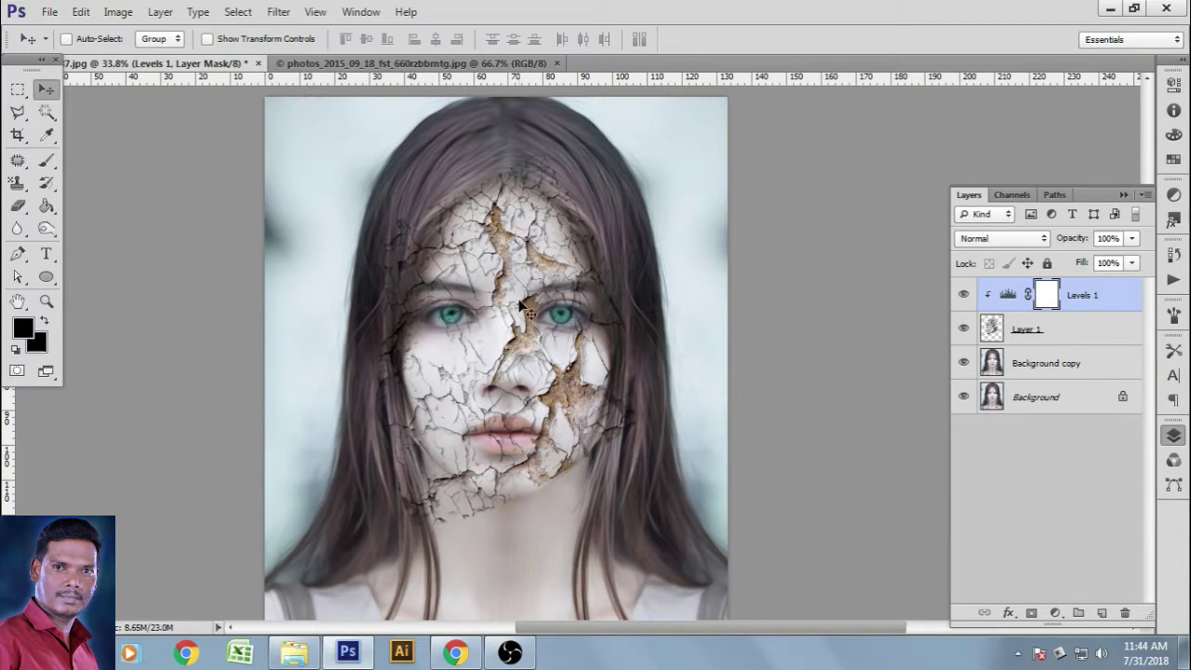
Step: Paint the Levels mask with a black brush at 20% opacity along the peeled cracks on the forehead, nose and cheek
click(43, 164)
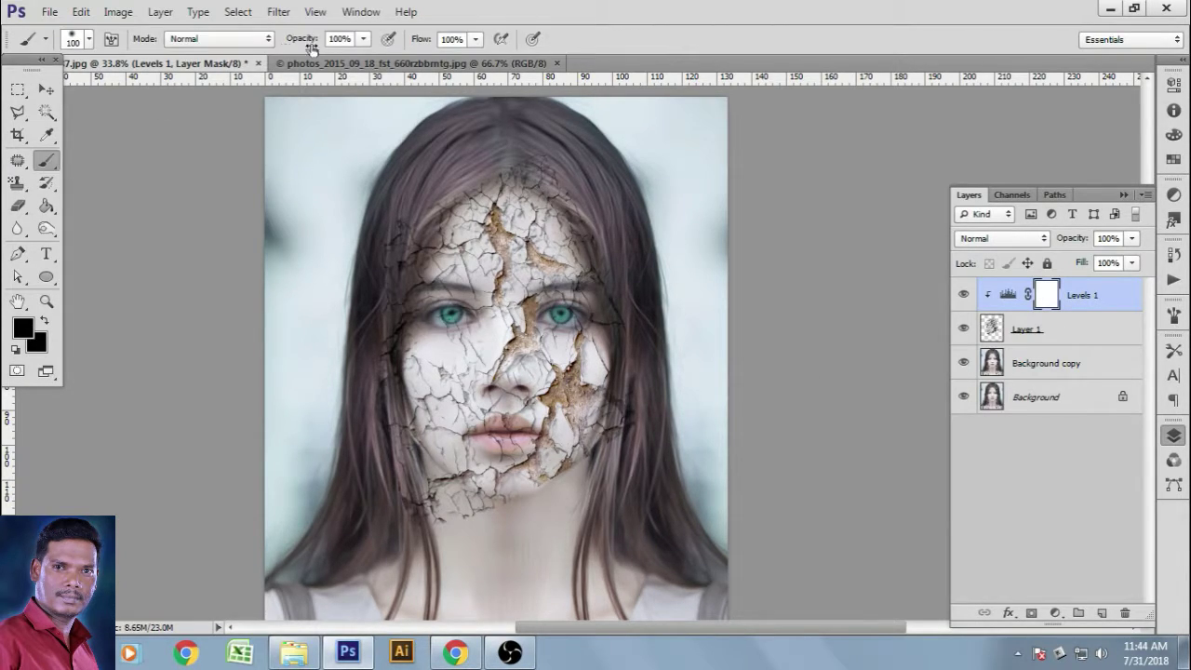
click(364, 41)
click(340, 39)
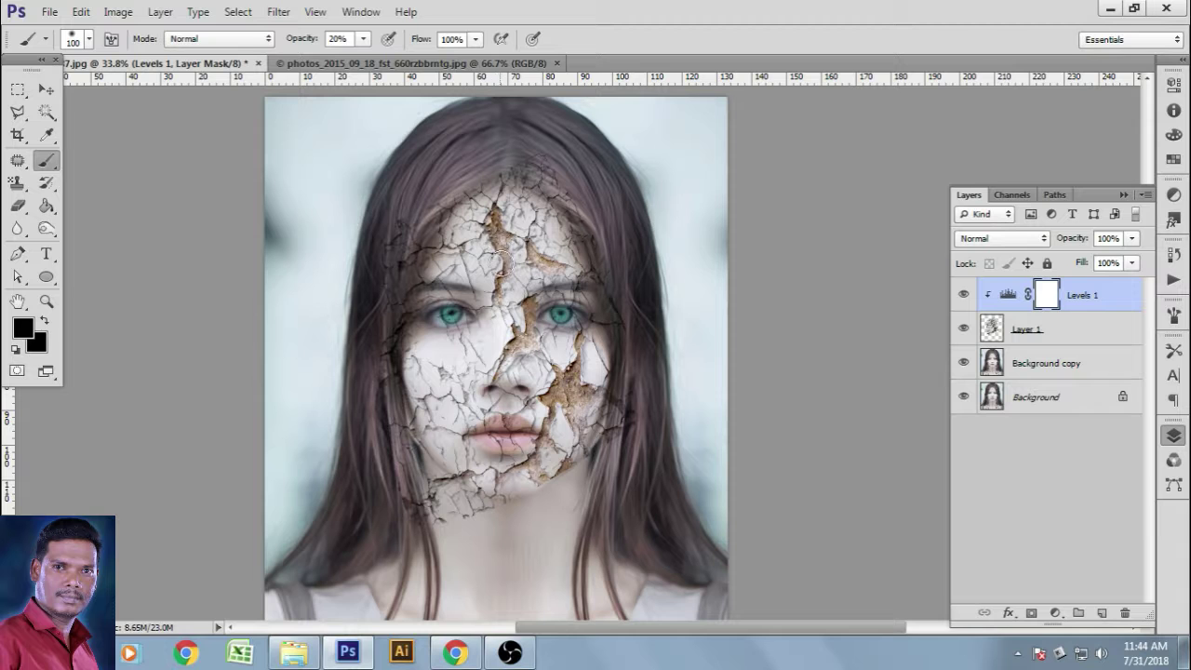
scroll(489, 221, up, 3)
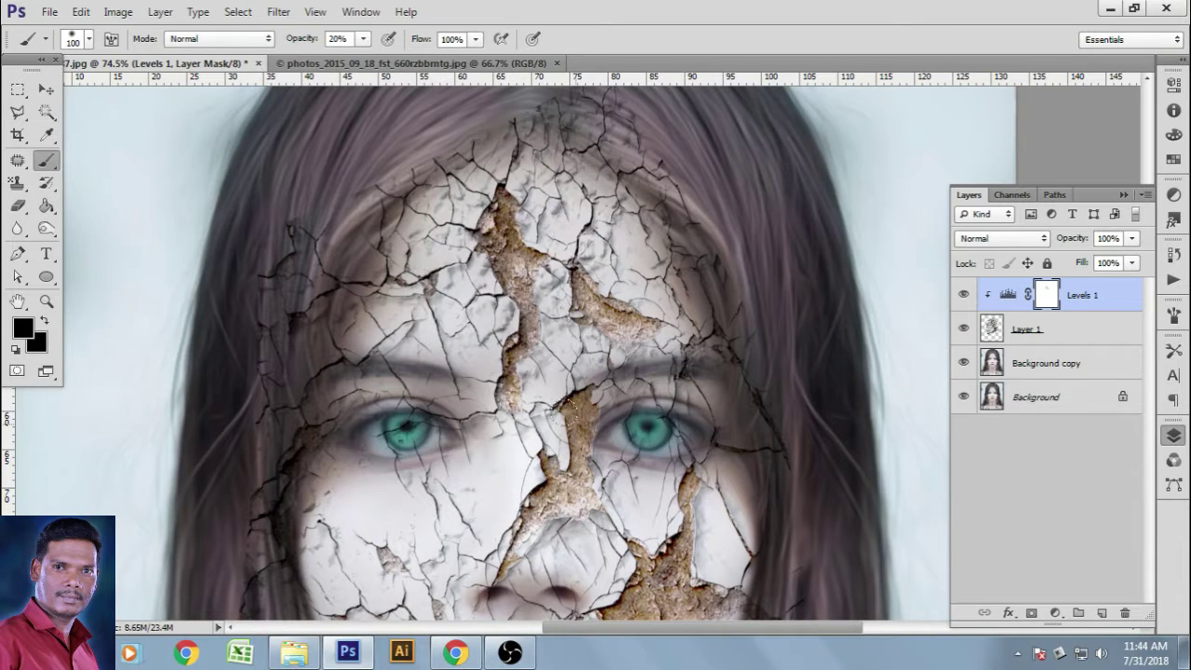
scroll(521, 270, down, 3)
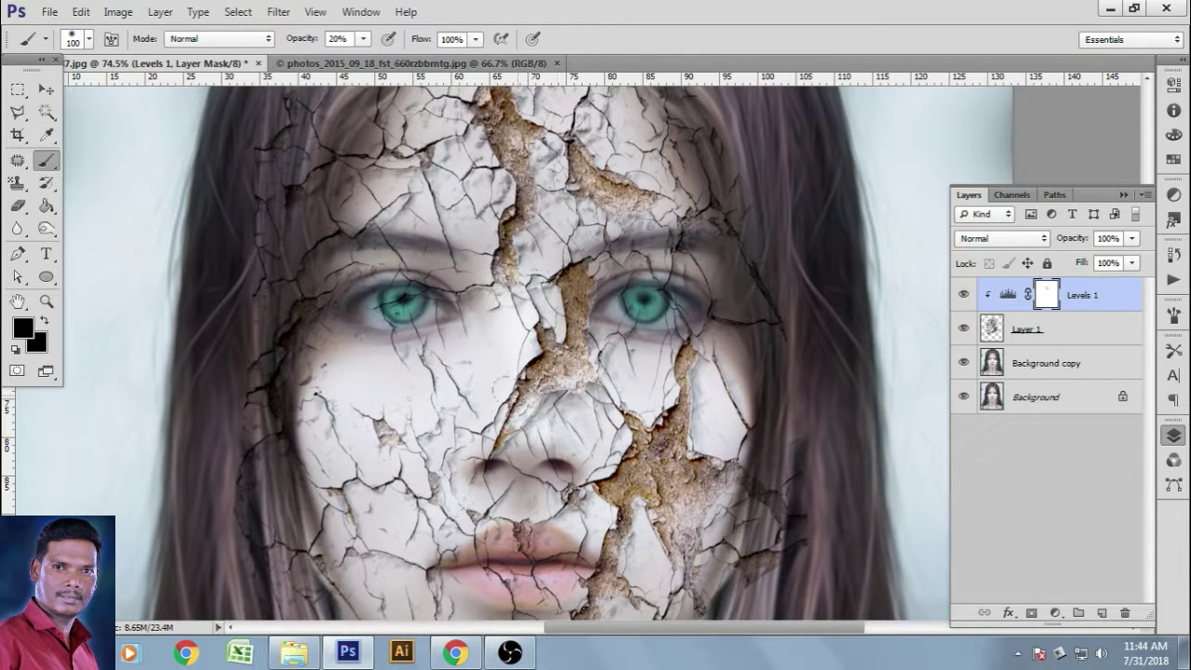
scroll(539, 332, down, 3)
mouse_move(637, 313)
mouse_down()
mouse_move(698, 331)
mouse_move(668, 244)
mouse_move(670, 363)
mouse_move(649, 410)
mouse_move(668, 424)
mouse_move(669, 482)
mouse_move(642, 465)
mouse_move(583, 493)
mouse_move(616, 521)
mouse_up()
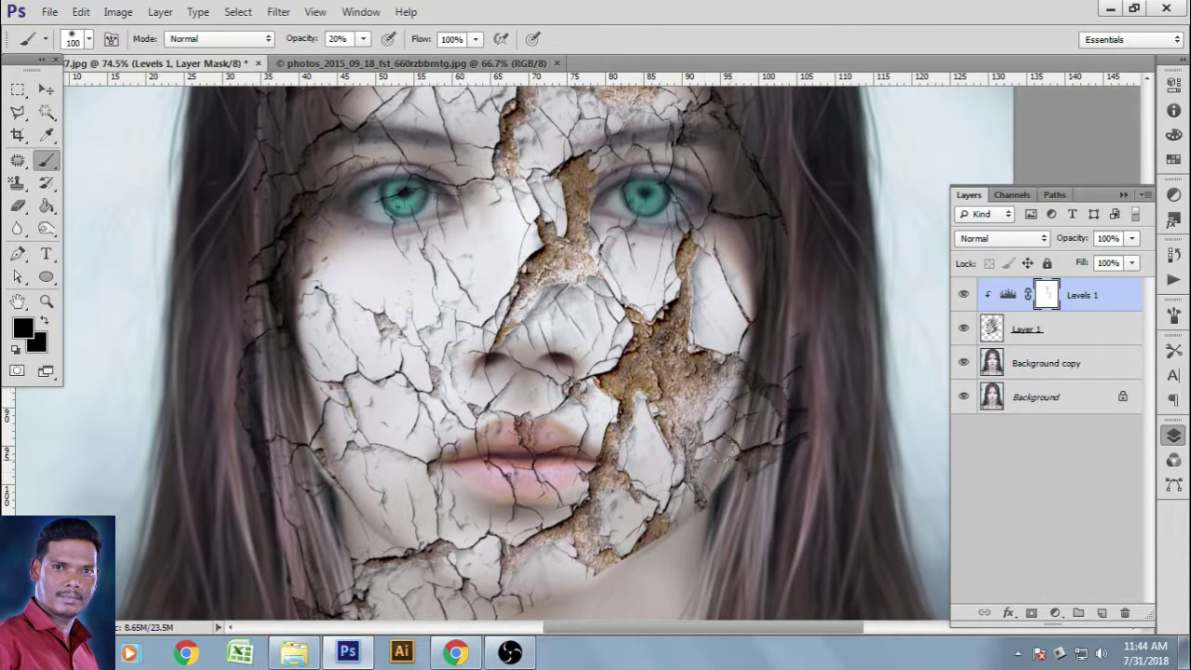
Step: Continue painting the Levels mask in black at 20% opacity to deepen the cracks along the jaw and chin
mouse_move(349, 497)
mouse_down()
mouse_move(396, 563)
mouse_move(437, 556)
mouse_up()
scroll(456, 392, down, 3)
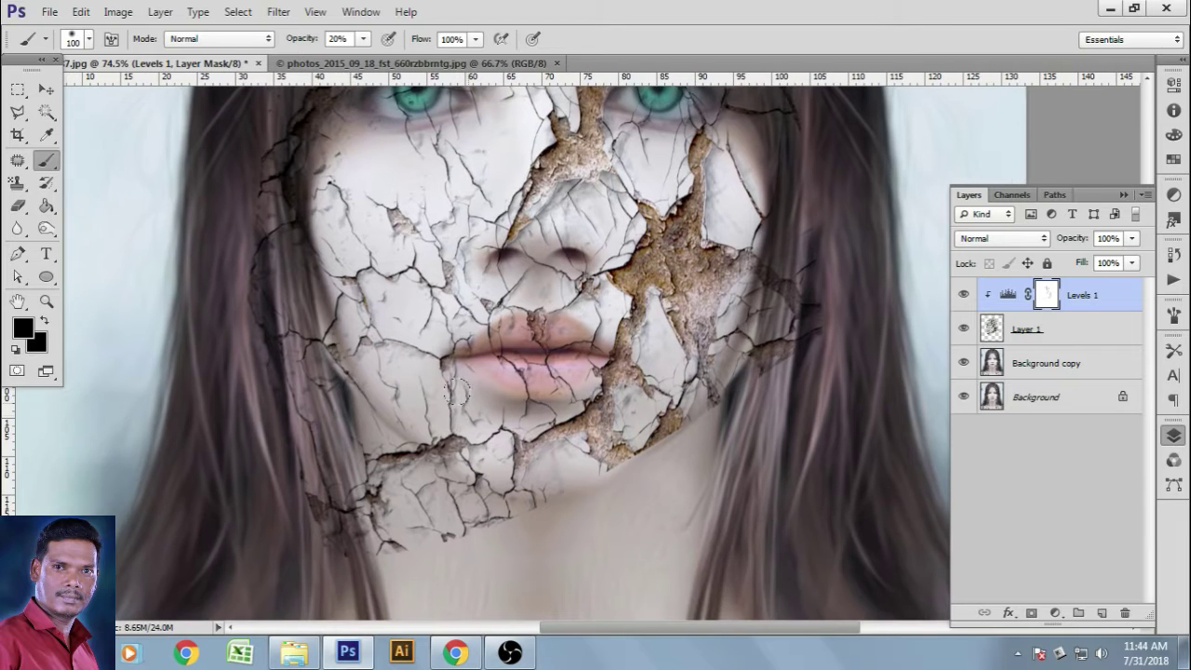
drag(521, 444, 559, 437)
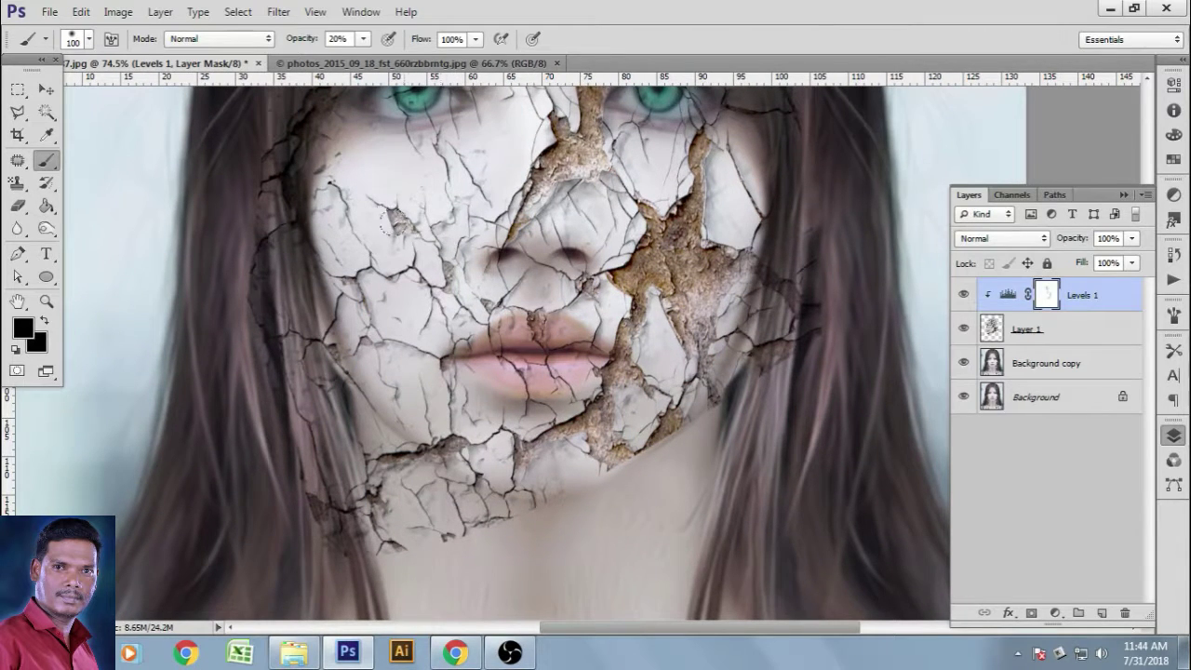
scroll(384, 222, up, 5)
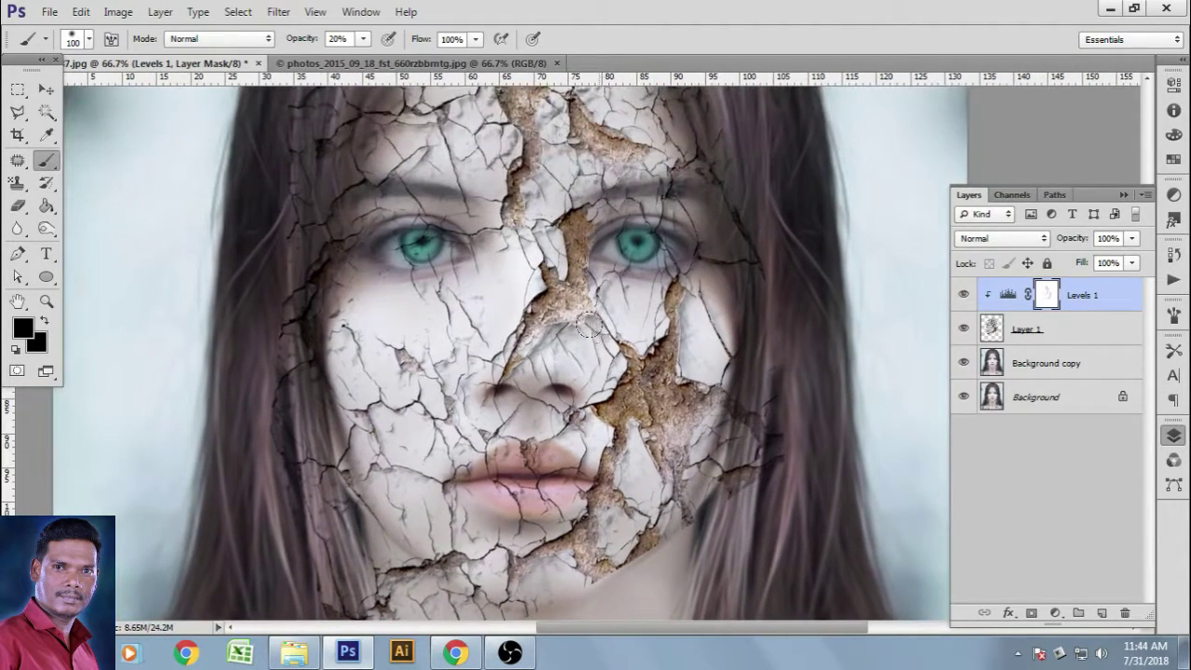
scroll(605, 348, down, 3)
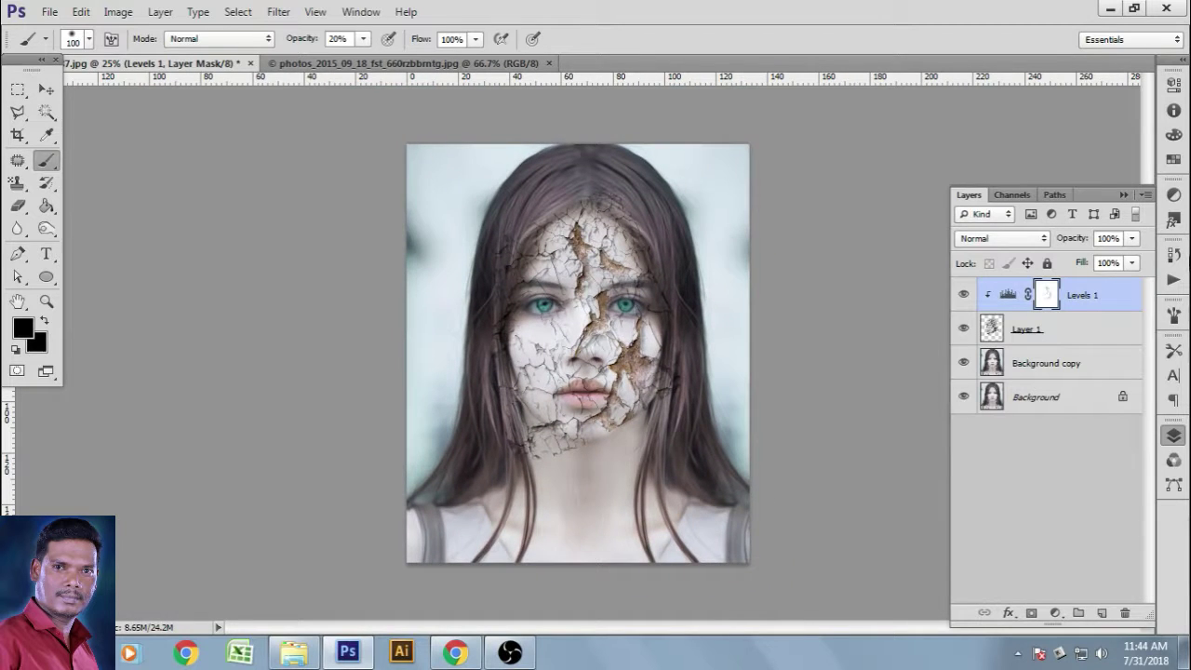
Step: Add a layer mask to the cracked texture layer and keep black as the foreground color for painting
click(1027, 333)
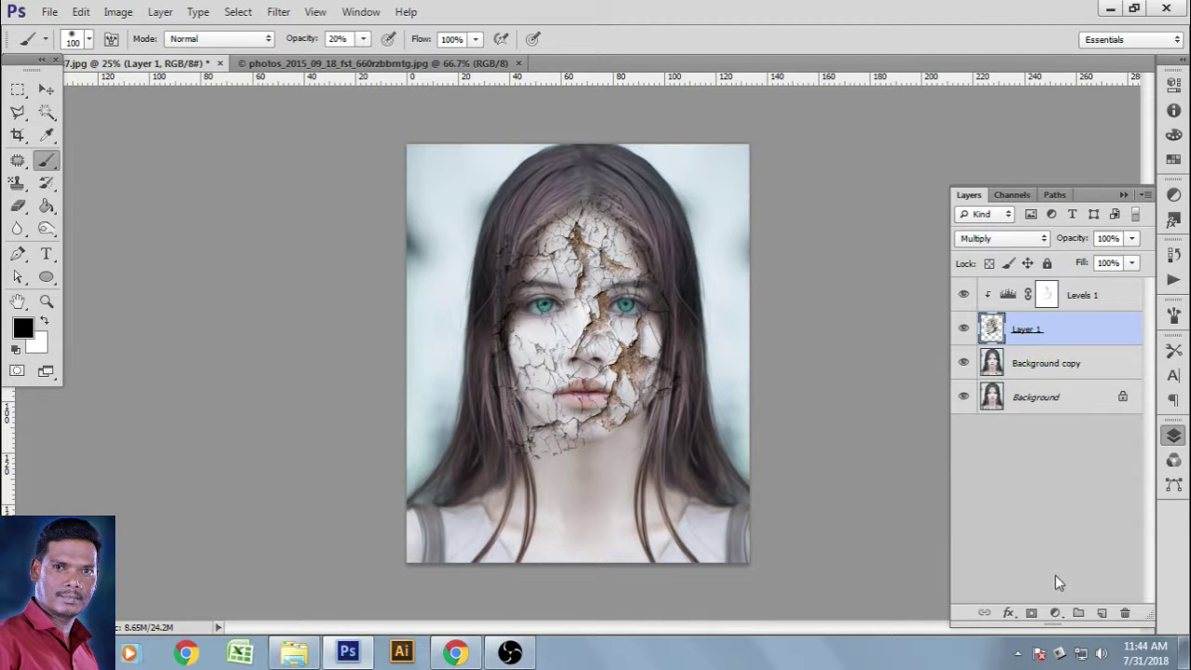
click(1031, 613)
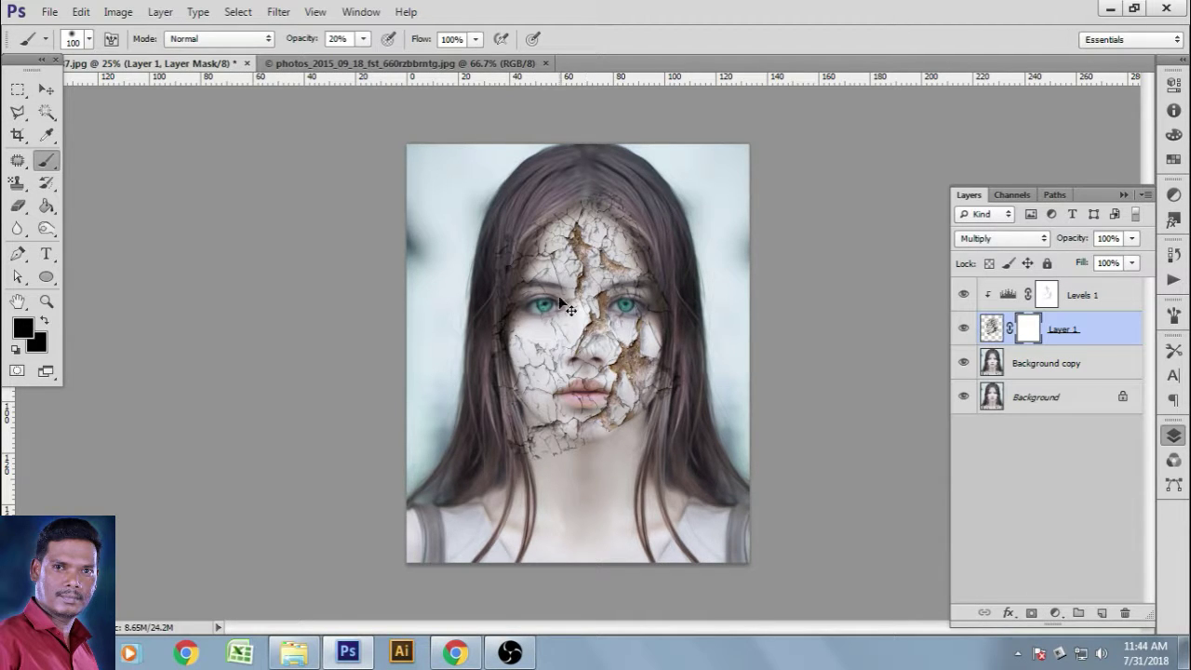
scroll(513, 229, up, 3)
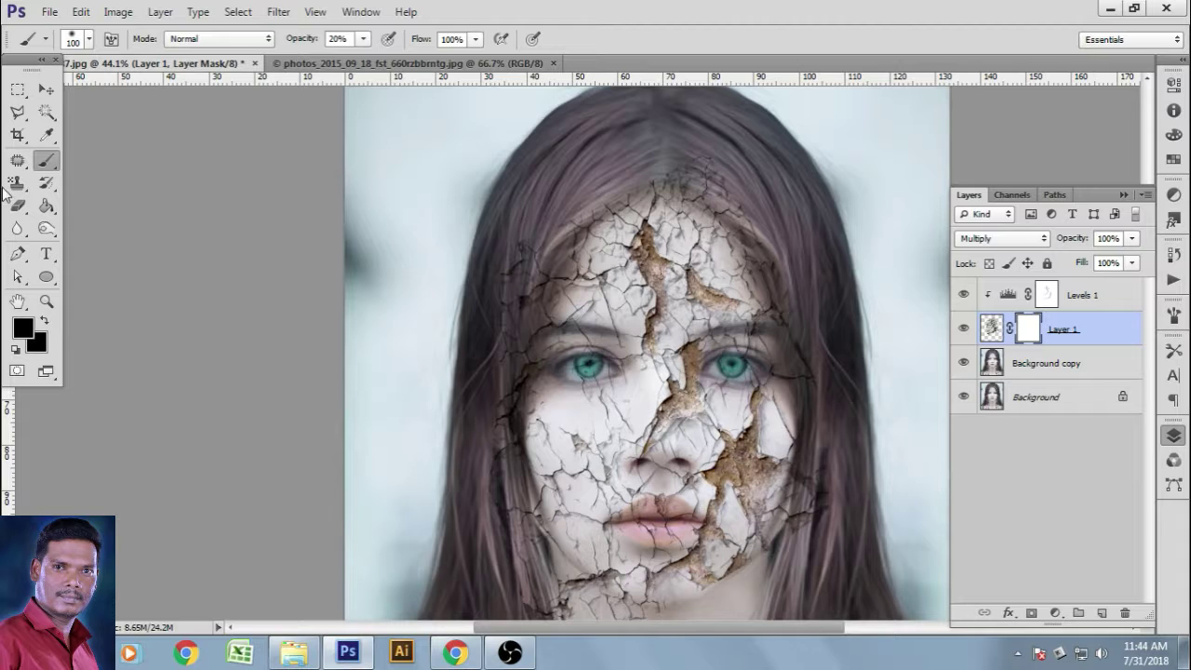
click(23, 326)
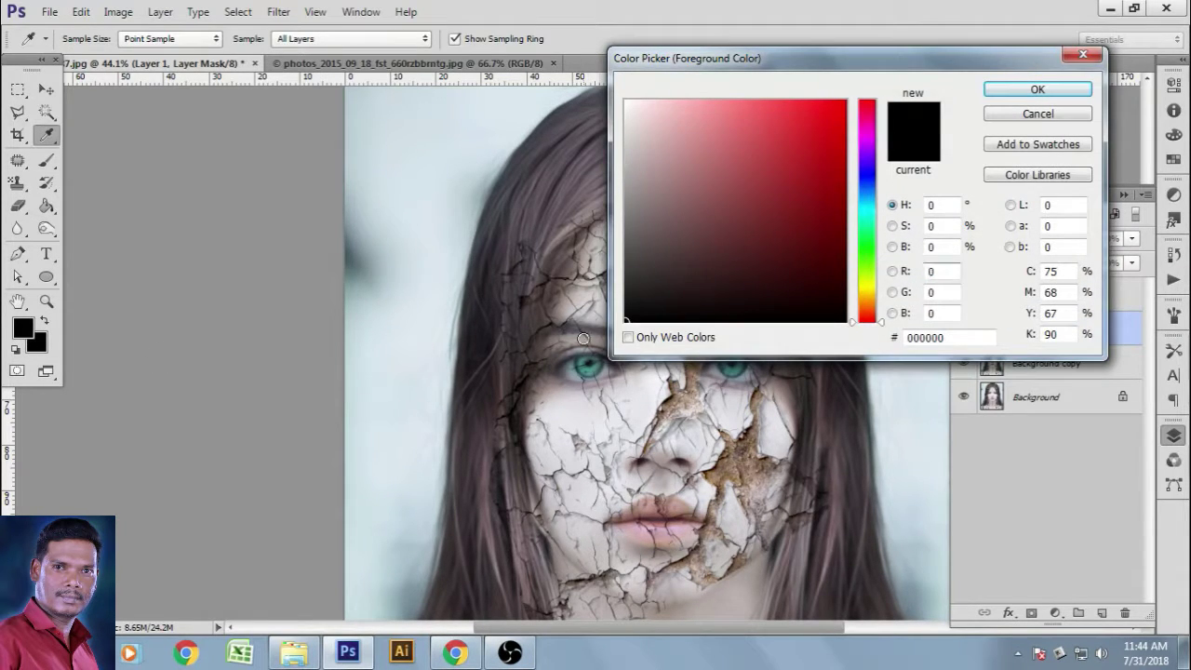
click(1035, 93)
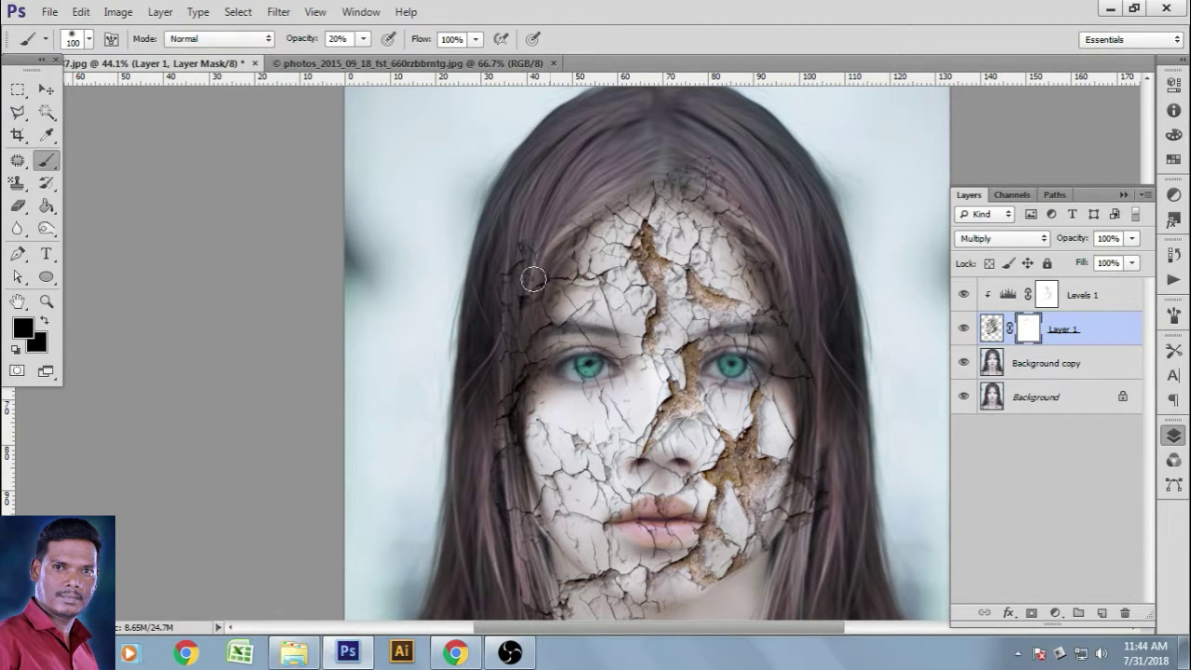
Step: Raise the brush opacity to 100% and mask out the cracks spilling over the hair, jaw and neck around the face
click(363, 39)
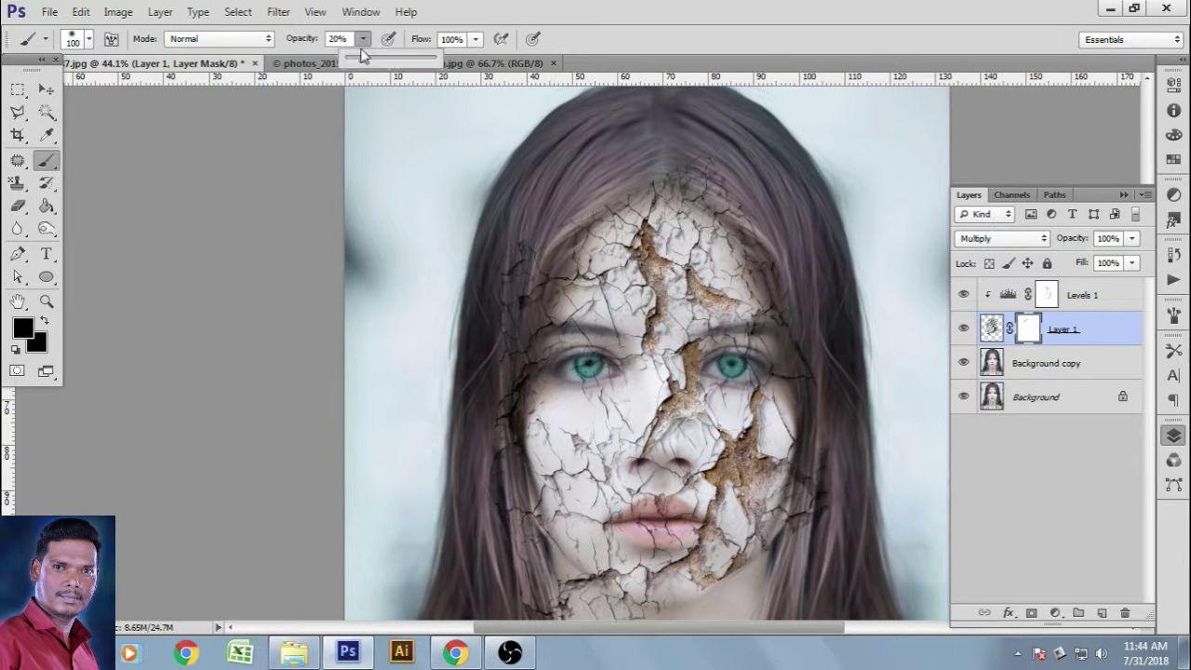
drag(363, 59, 435, 60)
click(547, 177)
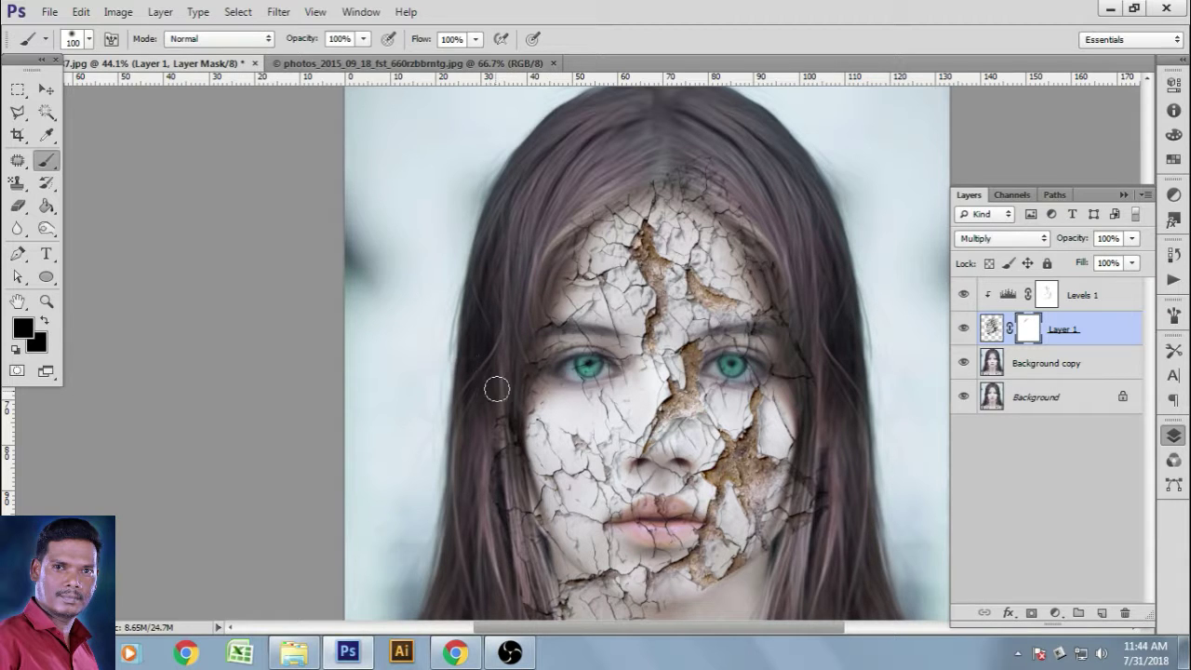
drag(507, 434, 467, 263)
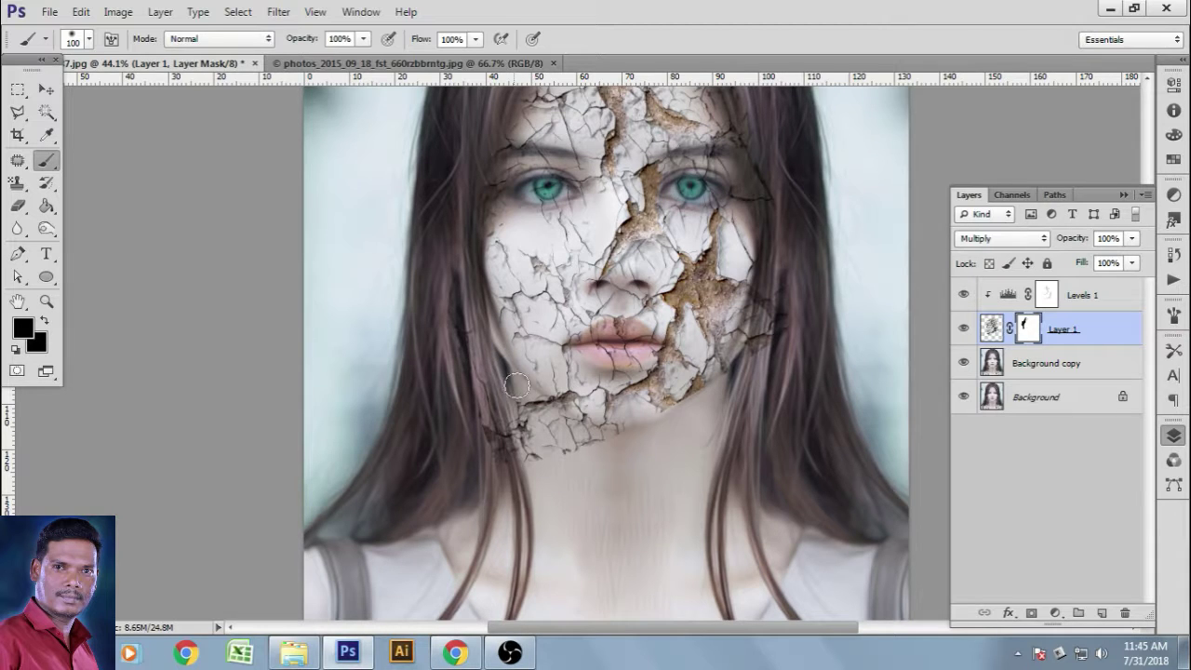
mouse_move(566, 426)
mouse_down()
mouse_move(663, 436)
mouse_move(572, 443)
mouse_move(497, 406)
mouse_move(535, 449)
mouse_move(511, 468)
mouse_up()
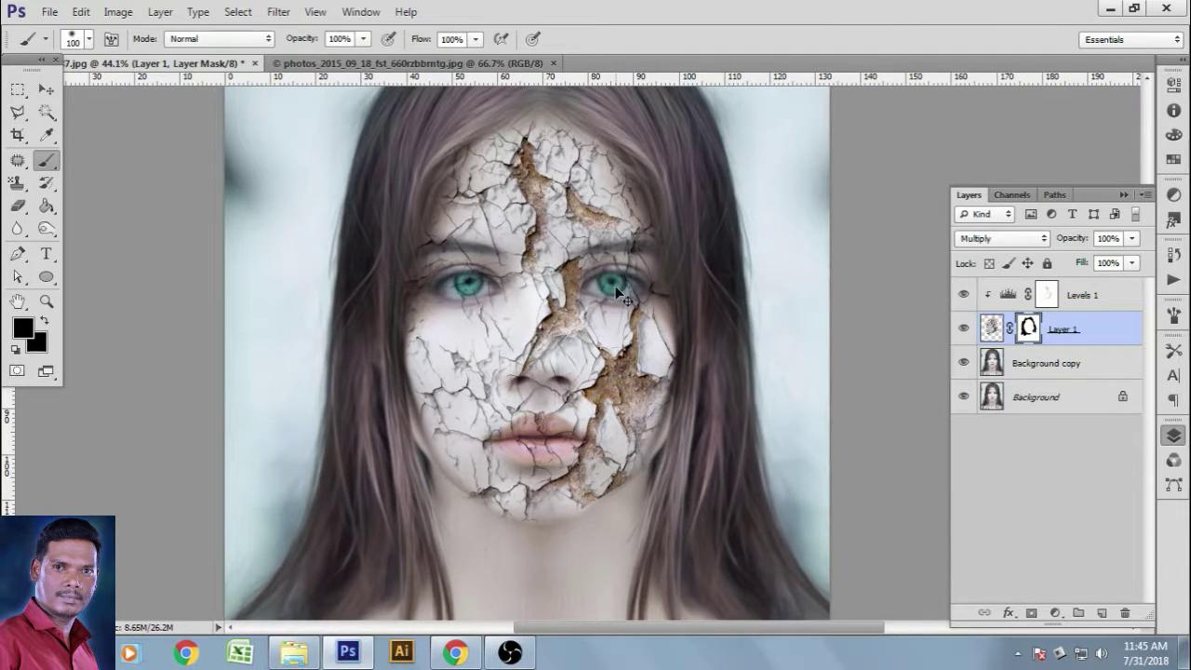
Step: Paint the texture mask black over both eyes with a 50 px brush to clear the cracks from them
scroll(616, 291, up, 3)
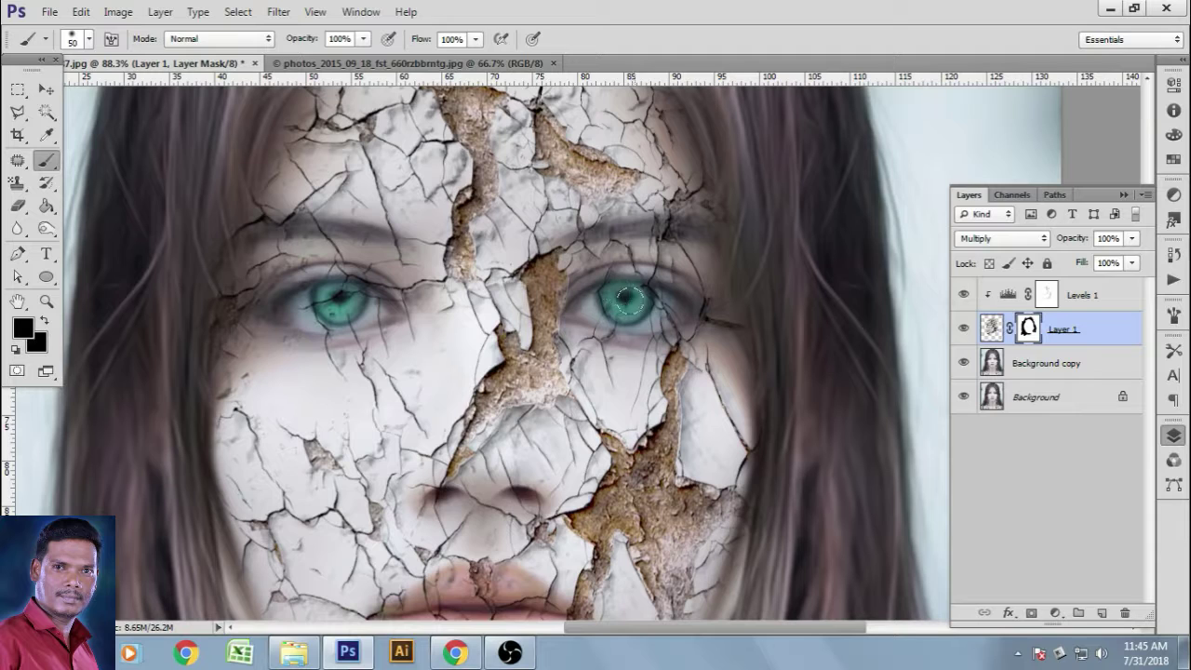
mouse_move(628, 297)
mouse_down()
mouse_move(587, 288)
mouse_move(670, 310)
mouse_move(581, 308)
mouse_move(607, 284)
mouse_move(659, 281)
mouse_move(621, 275)
mouse_move(601, 278)
mouse_move(665, 287)
mouse_move(669, 306)
mouse_move(654, 319)
mouse_move(588, 310)
mouse_move(643, 323)
mouse_move(680, 306)
mouse_up()
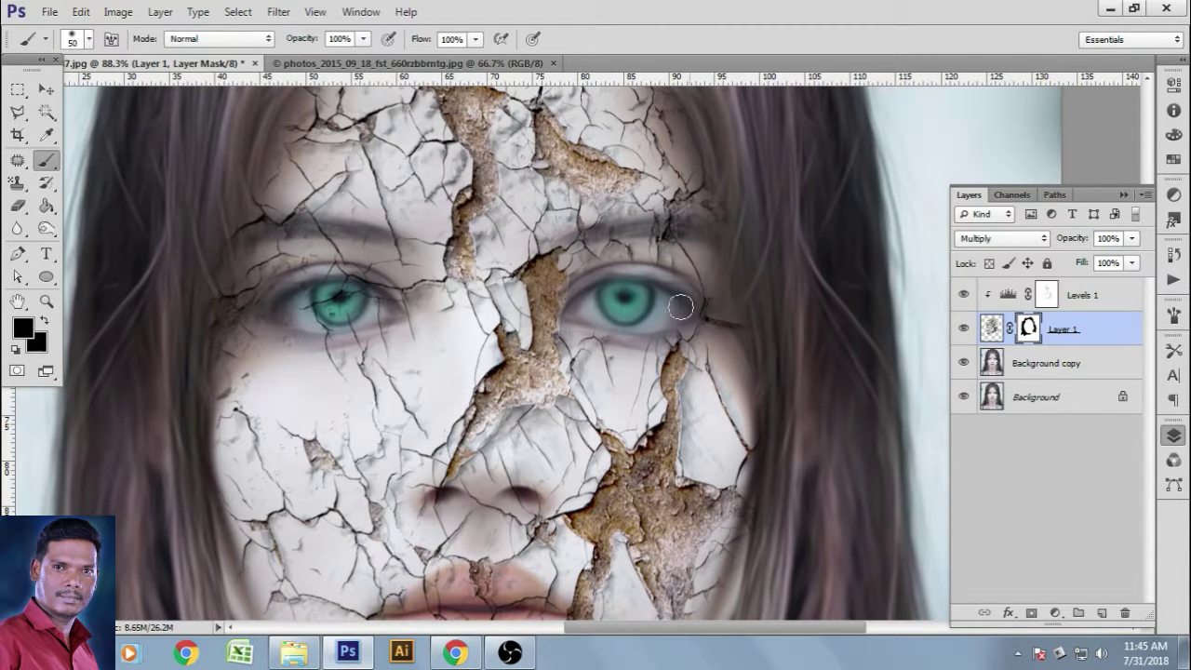
mouse_move(379, 303)
mouse_down()
mouse_move(309, 282)
mouse_move(270, 301)
mouse_move(346, 298)
mouse_move(360, 306)
mouse_move(298, 314)
mouse_move(370, 318)
mouse_move(337, 316)
mouse_up()
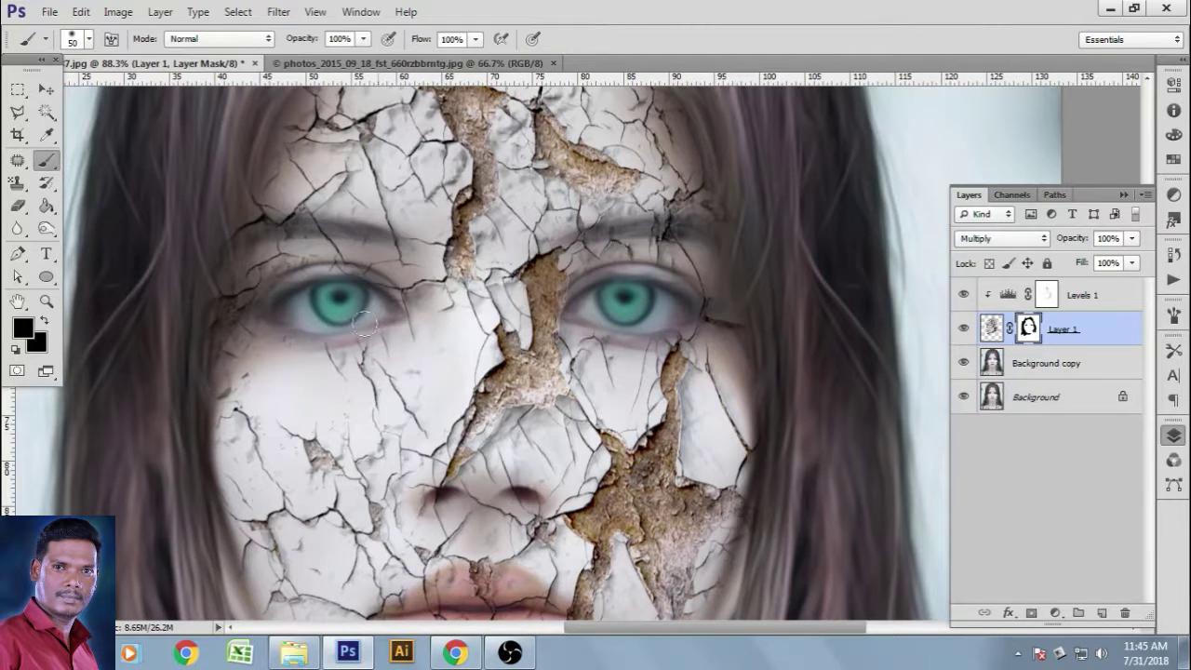
mouse_move(271, 331)
mouse_down()
mouse_move(375, 296)
mouse_move(303, 281)
mouse_move(365, 283)
mouse_move(376, 295)
mouse_move(347, 281)
mouse_move(287, 283)
mouse_move(262, 315)
mouse_up()
Step: Mask out the texture edge along the forehead hairline with a 25 px brush, then enlarge the brush to 30 px
drag(490, 237, 474, 372)
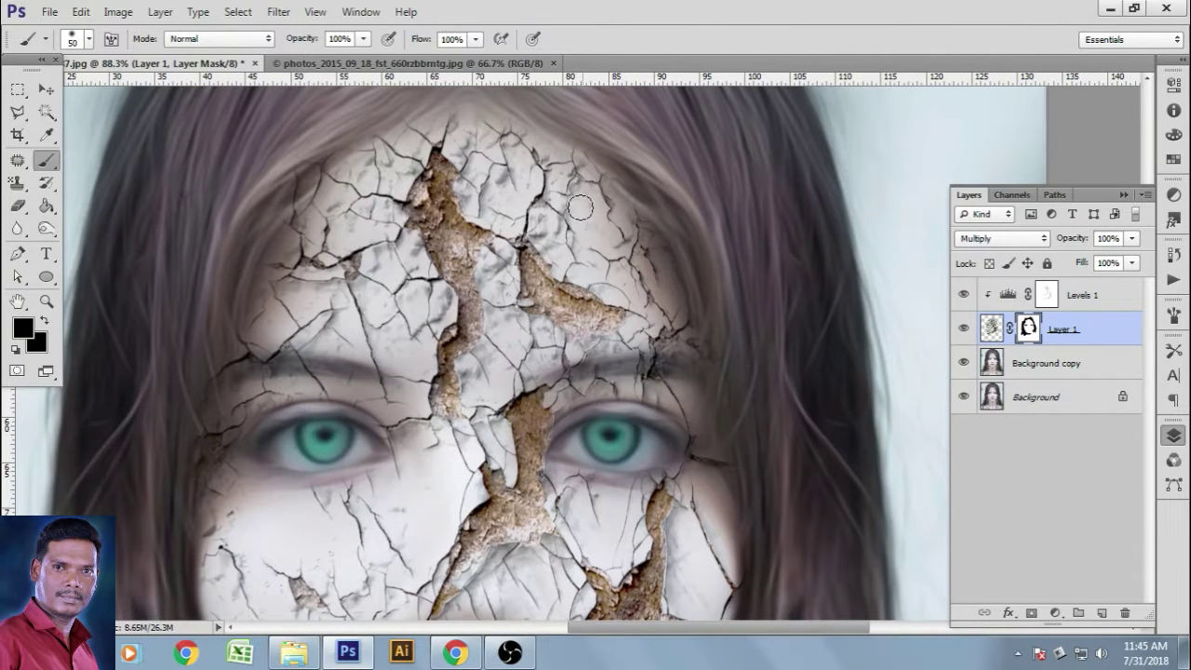
key(bracketleft)
key(bracketleft)
scroll(546, 215, up, 3)
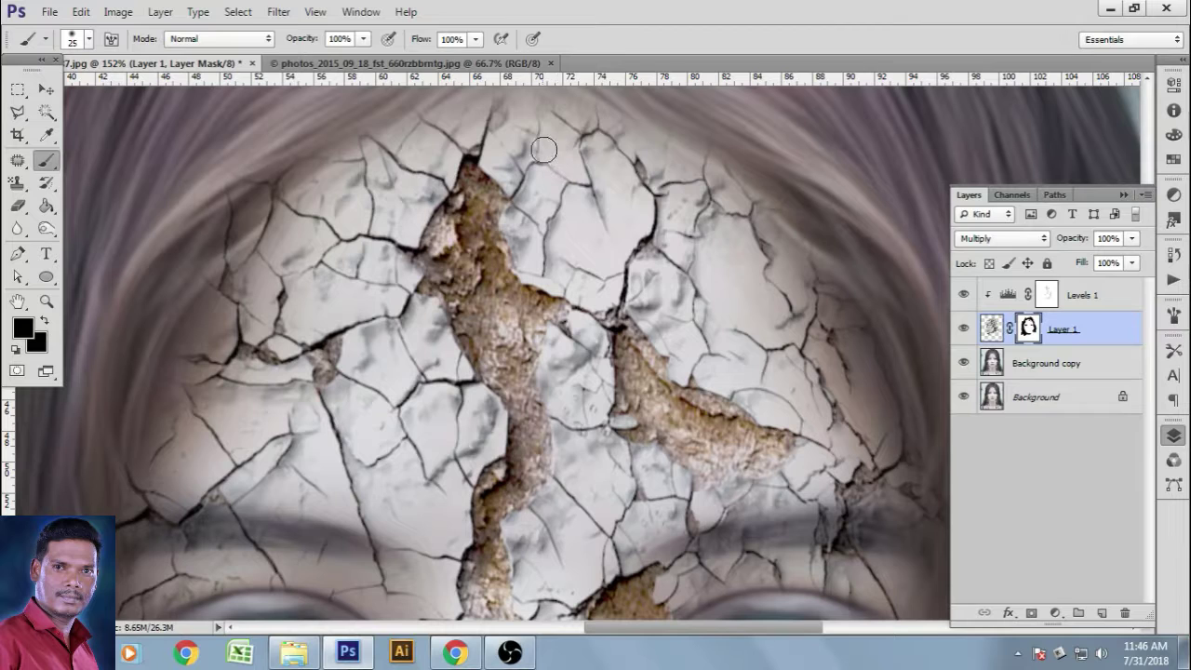
mouse_move(545, 148)
mouse_down()
mouse_move(525, 128)
mouse_move(499, 171)
mouse_move(498, 127)
mouse_up()
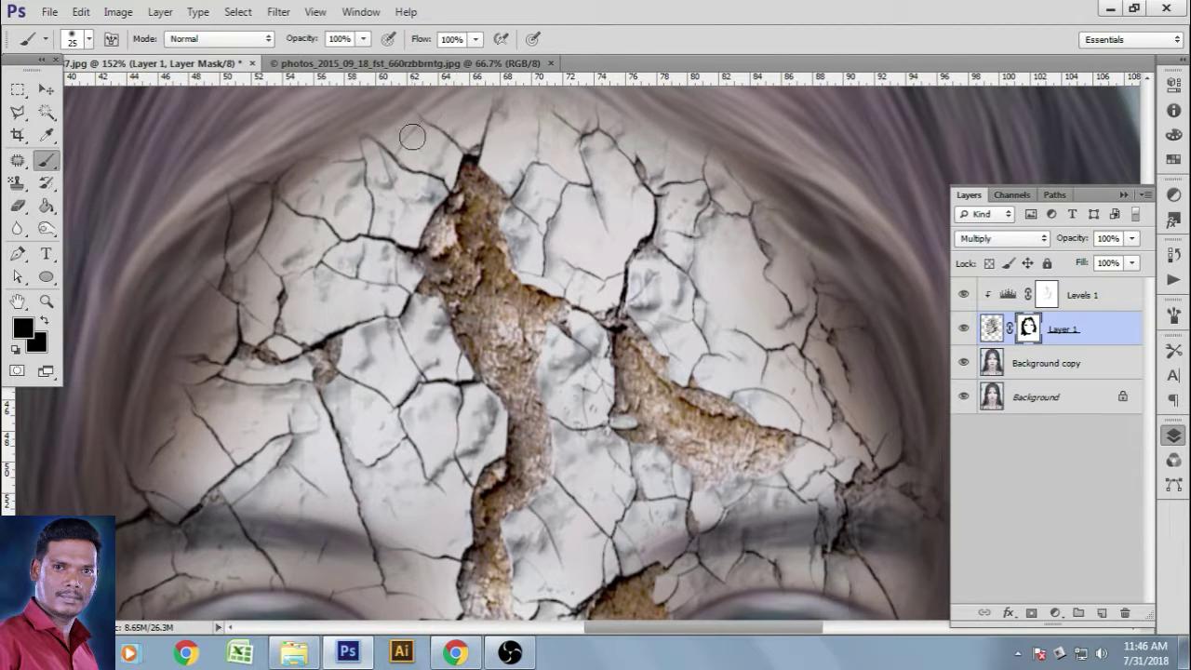
mouse_move(416, 194)
mouse_down()
mouse_move(381, 166)
mouse_move(389, 228)
mouse_move(347, 215)
mouse_up()
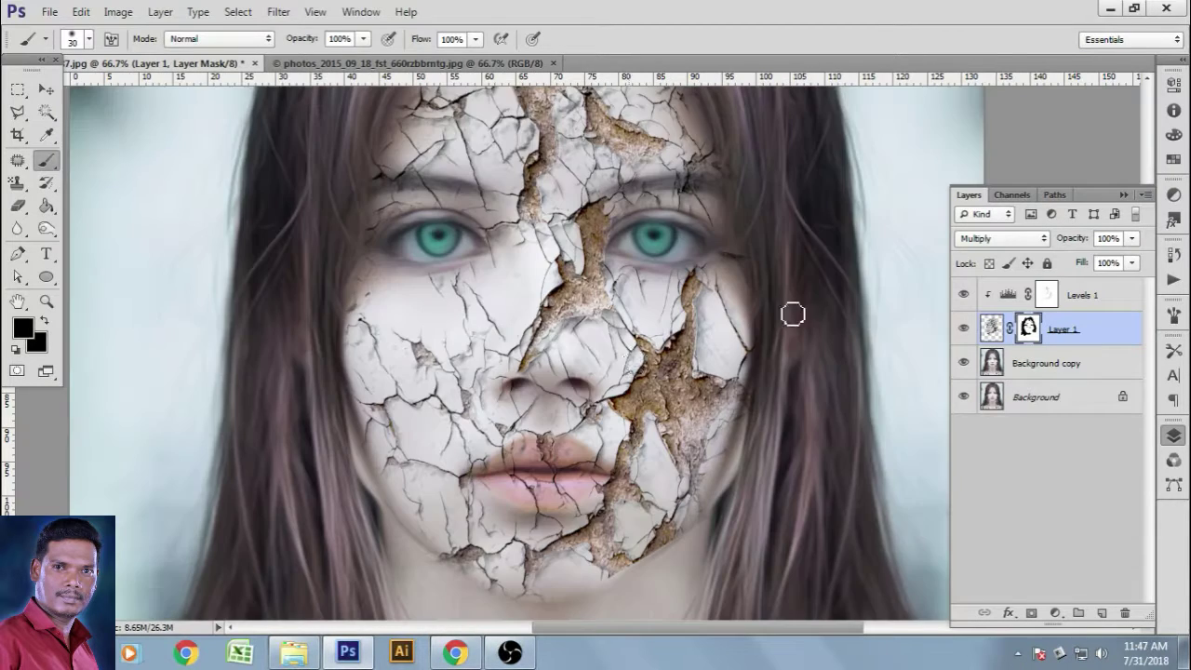
key(bracketright)
Step: Examine the masked texture around the cheeks, jaw and chin and across the whole portrait
key(ctrl+minus)
key(ctrl+minus)
drag(605, 334, 576, 237)
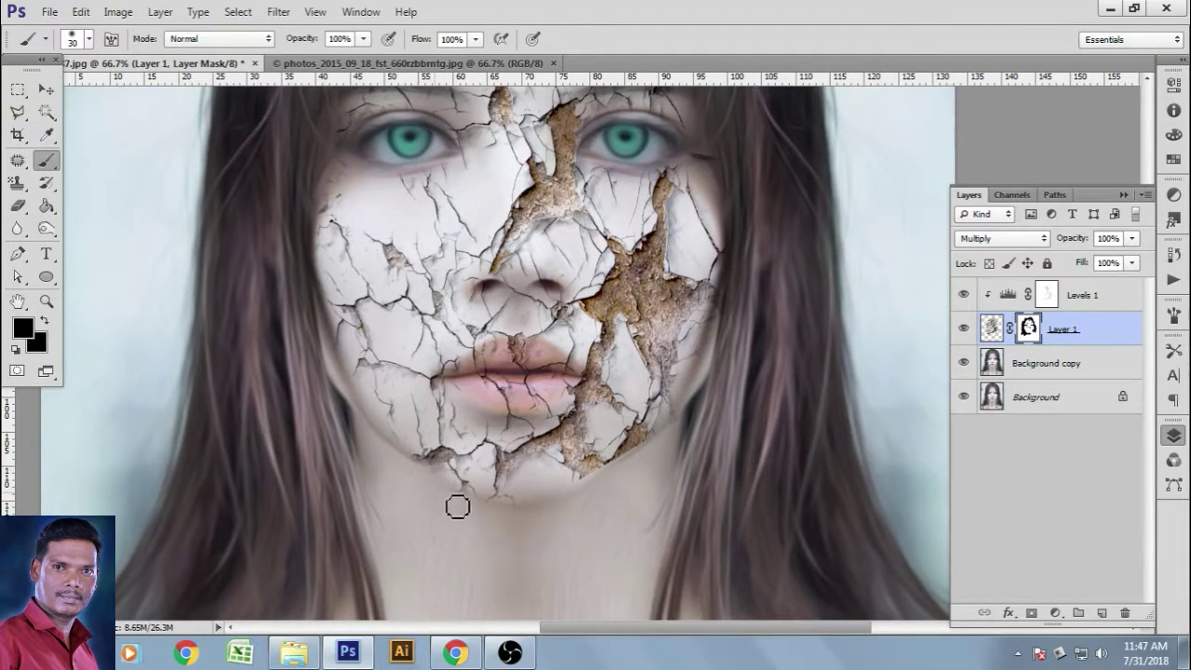
key(ctrl+minus)
key(ctrl+minus)
key(ctrl+minus)
key(ctrl+minus)
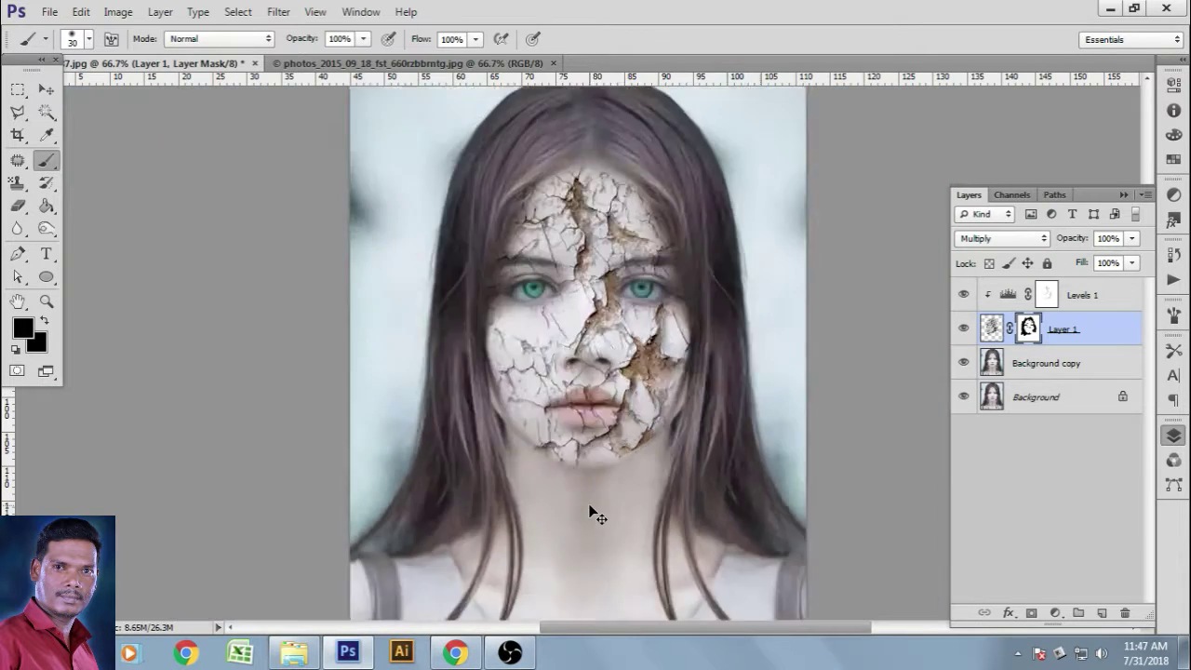
key(ctrl+plus)
key(ctrl+plus)
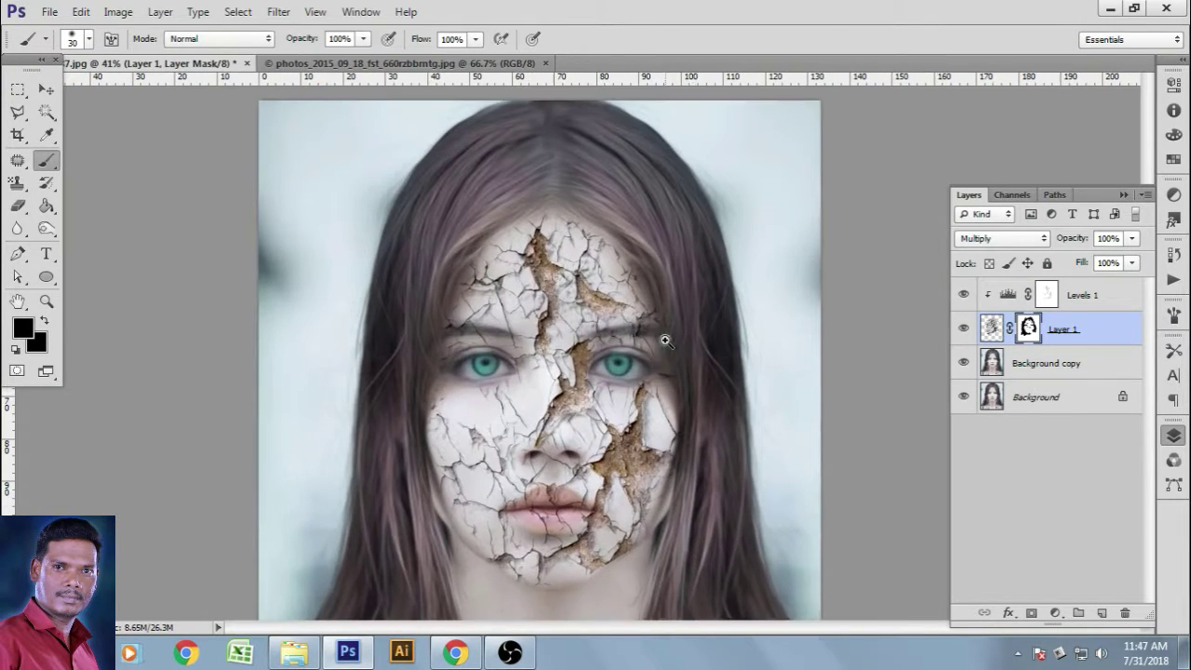
drag(688, 362, 659, 319)
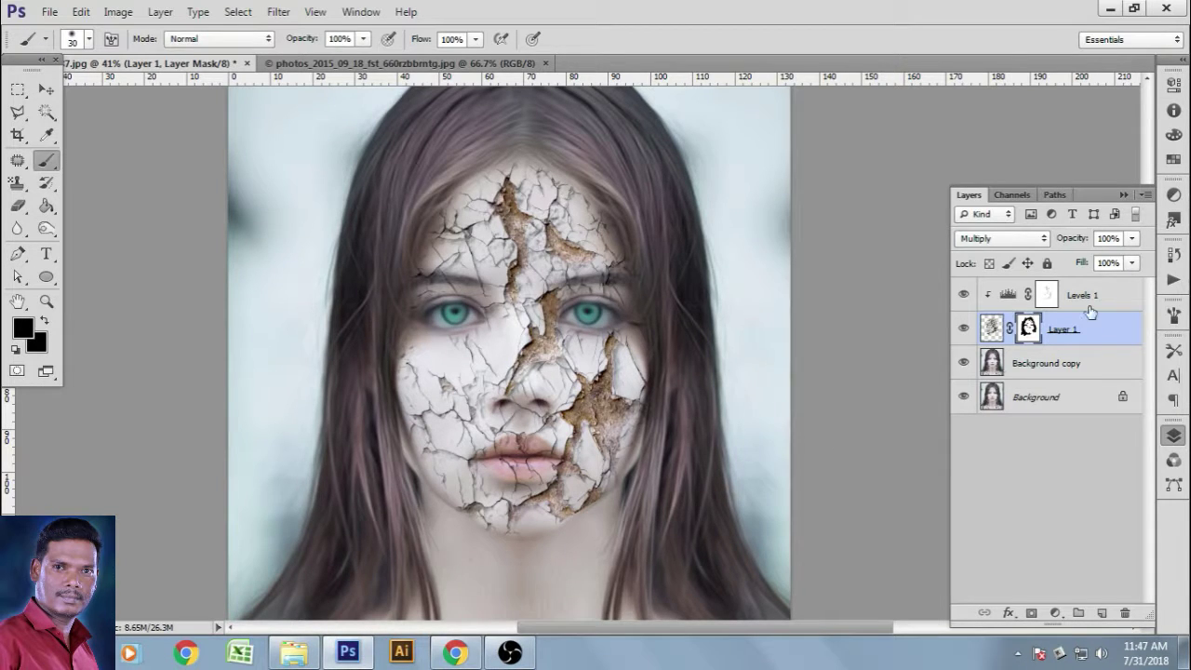
Step: Readjust the Levels layer to midtones 2.30 and white input 156, and compare the image with and without it
click(1009, 296)
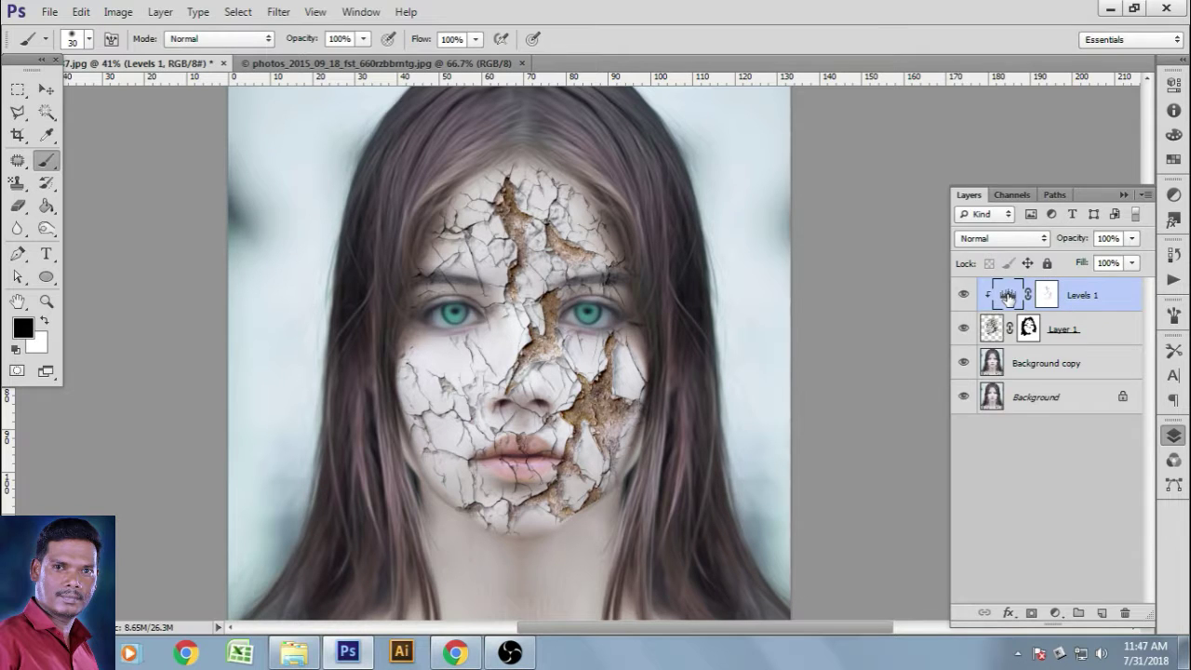
double_click(1008, 296)
drag(961, 257, 962, 254)
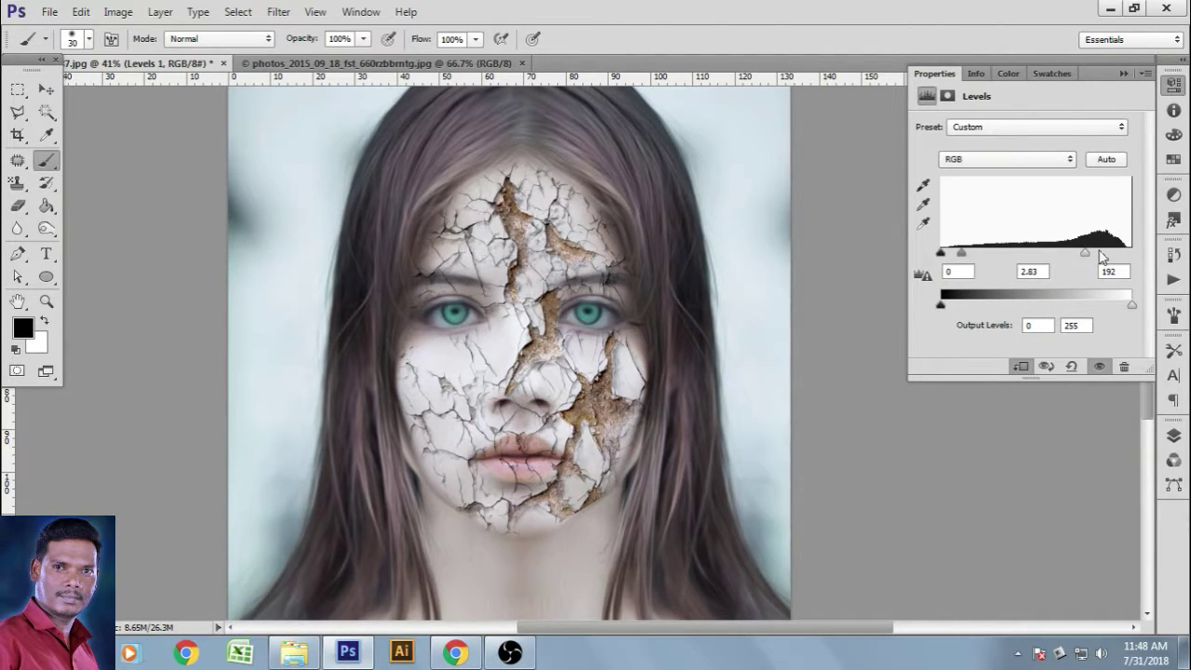
drag(1084, 254, 1066, 272)
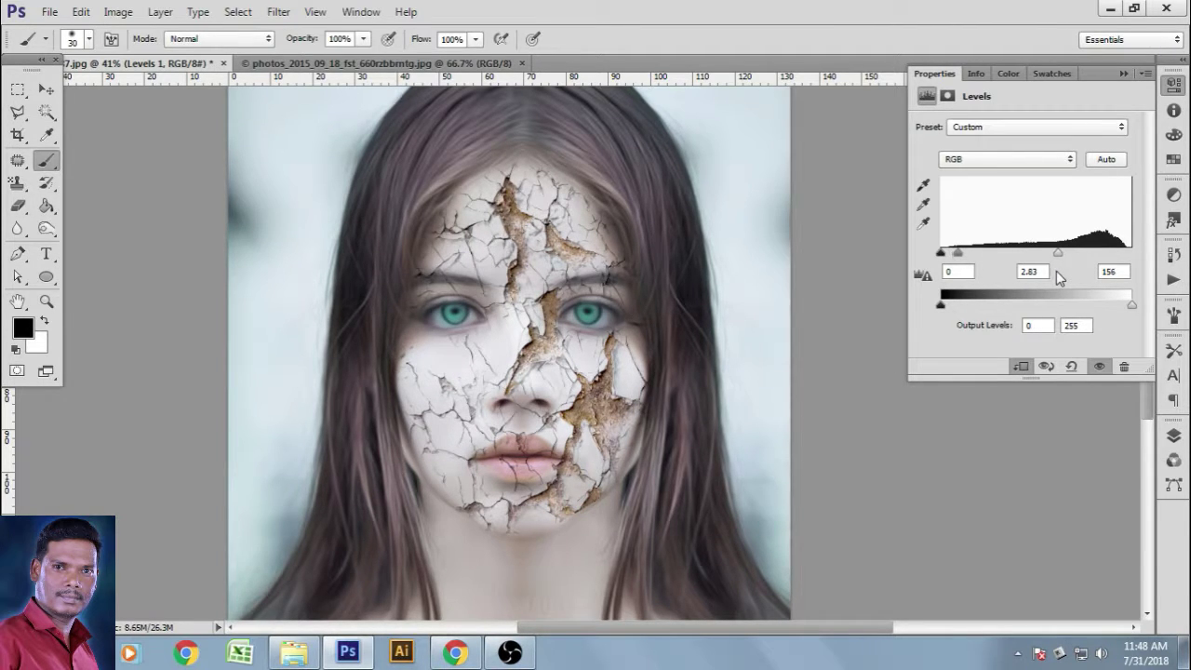
drag(957, 253, 968, 261)
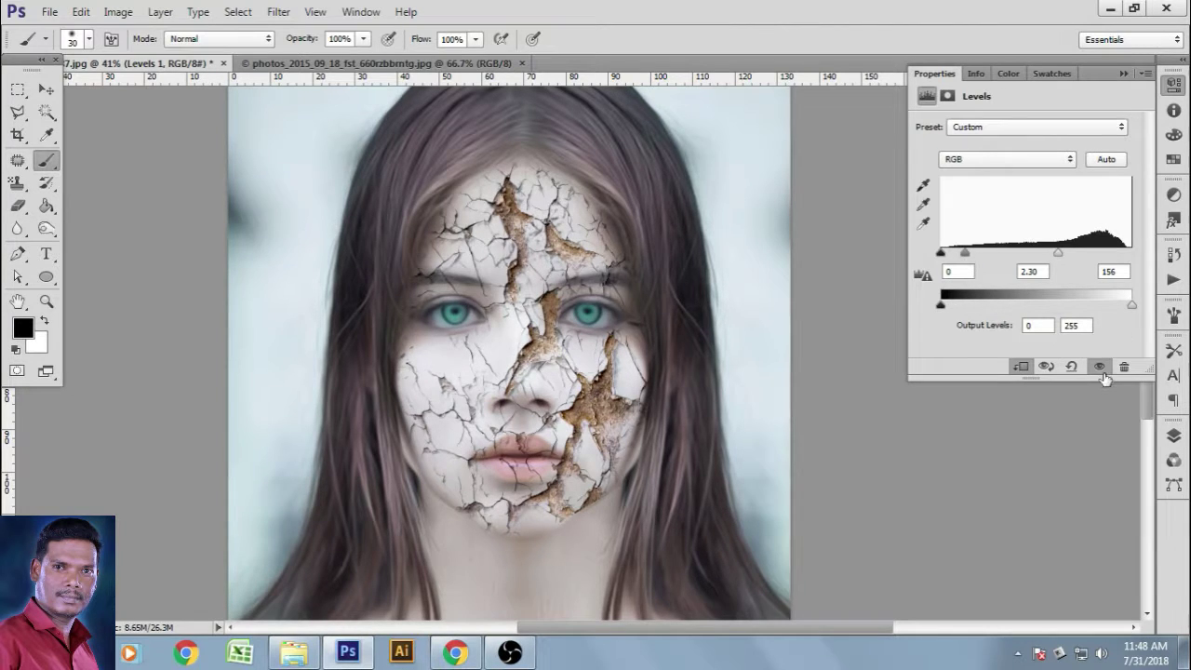
click(1101, 367)
click(1099, 367)
click(1123, 73)
key(ctrl+minus)
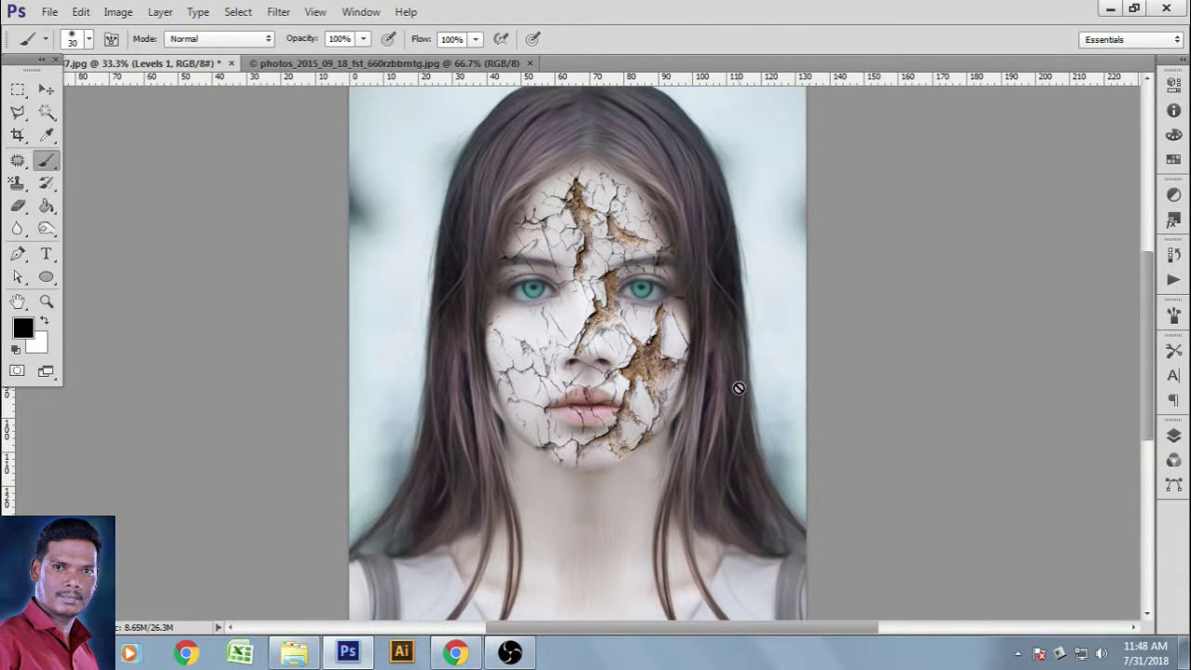
Step: Add a Hue/Saturation adjustment layer above the Levels layer and adjust its saturation slightly
key(F7)
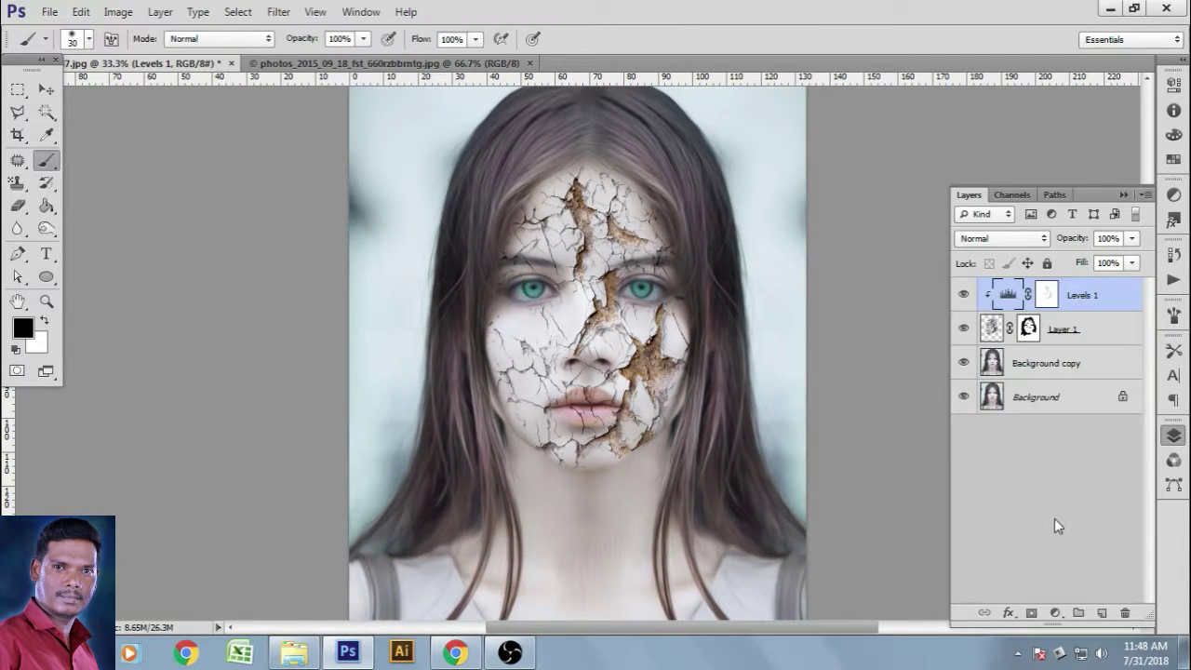
click(1061, 615)
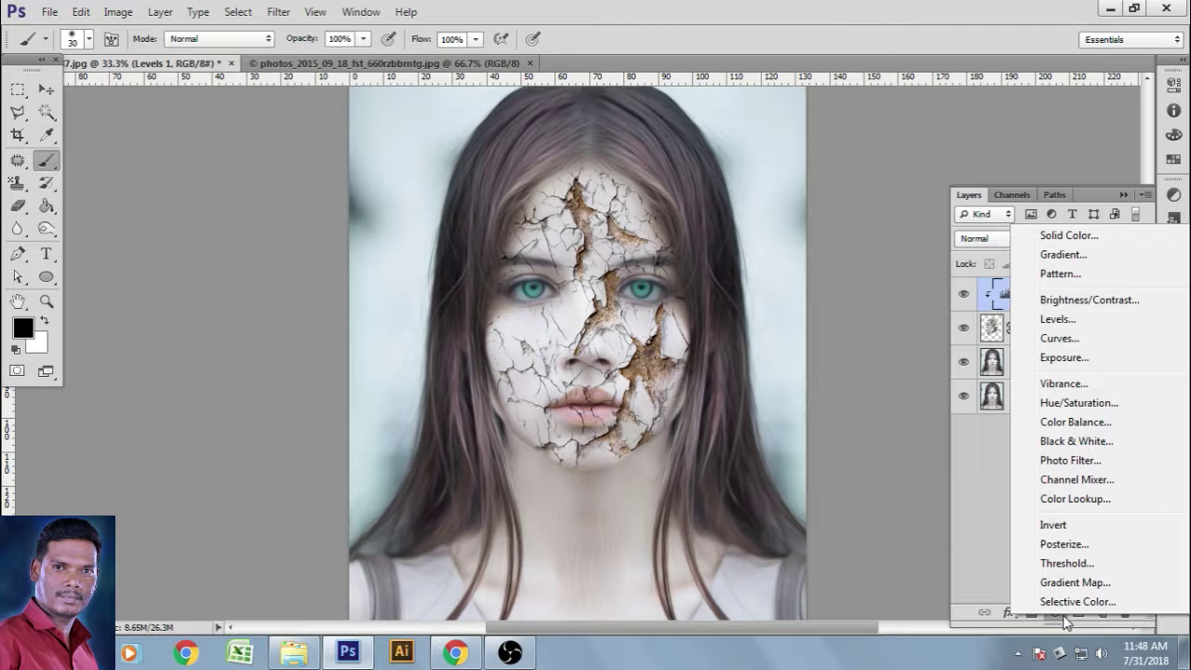
click(1061, 403)
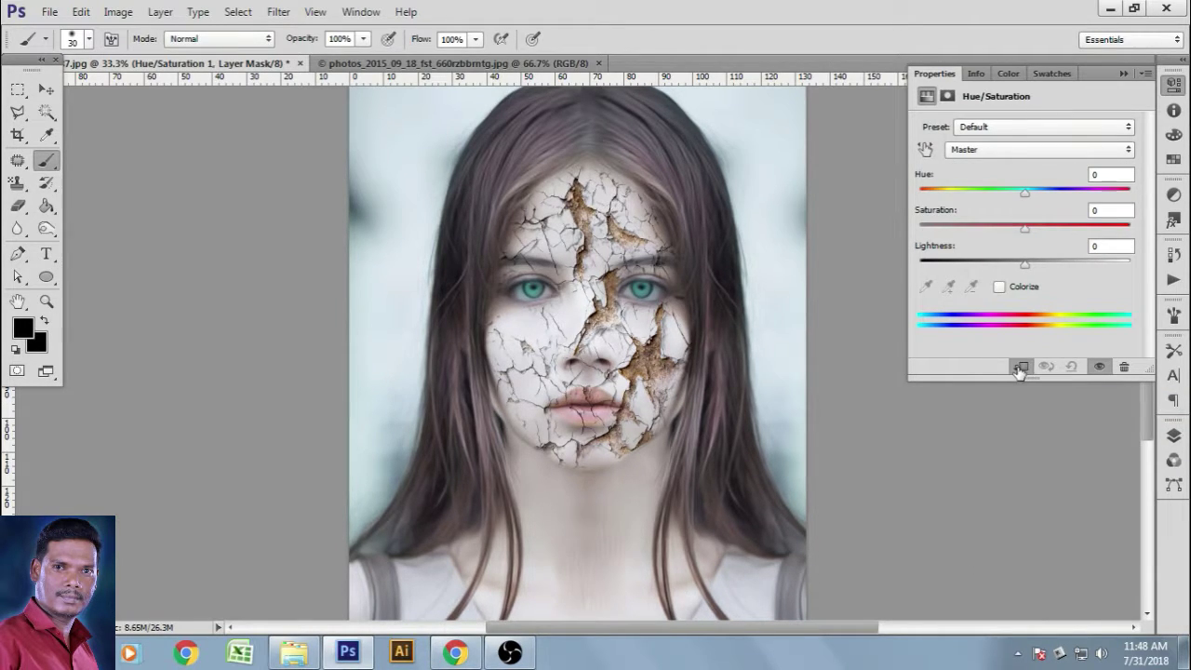
drag(1025, 238, 1022, 236)
click(1125, 73)
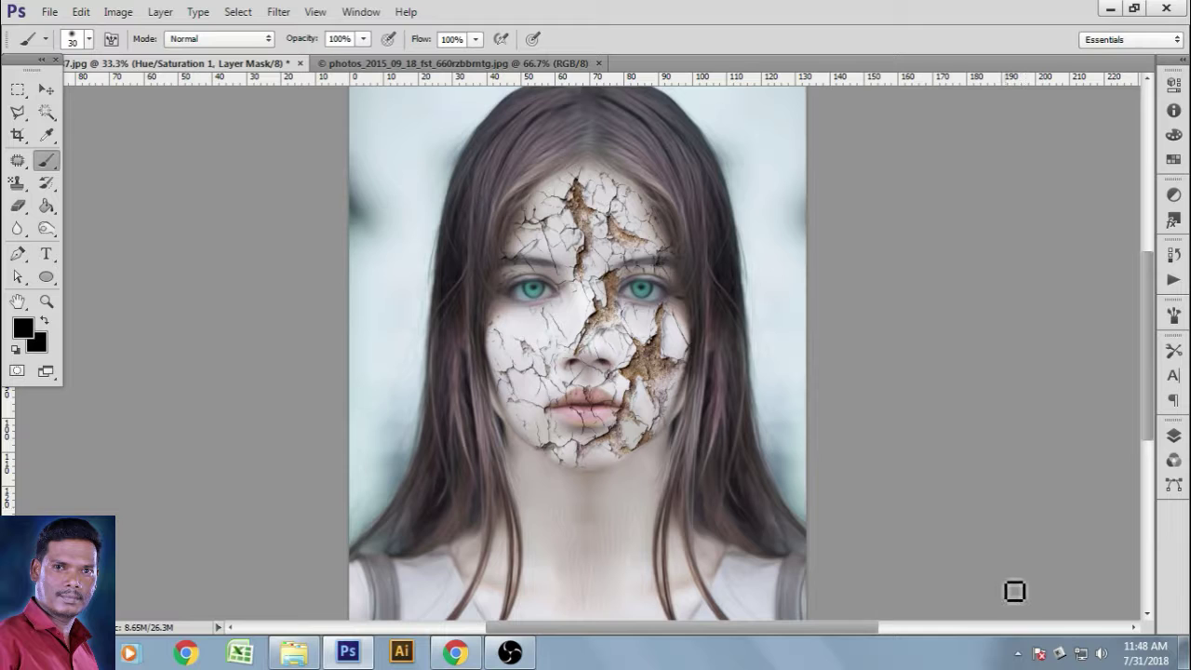
key(F7)
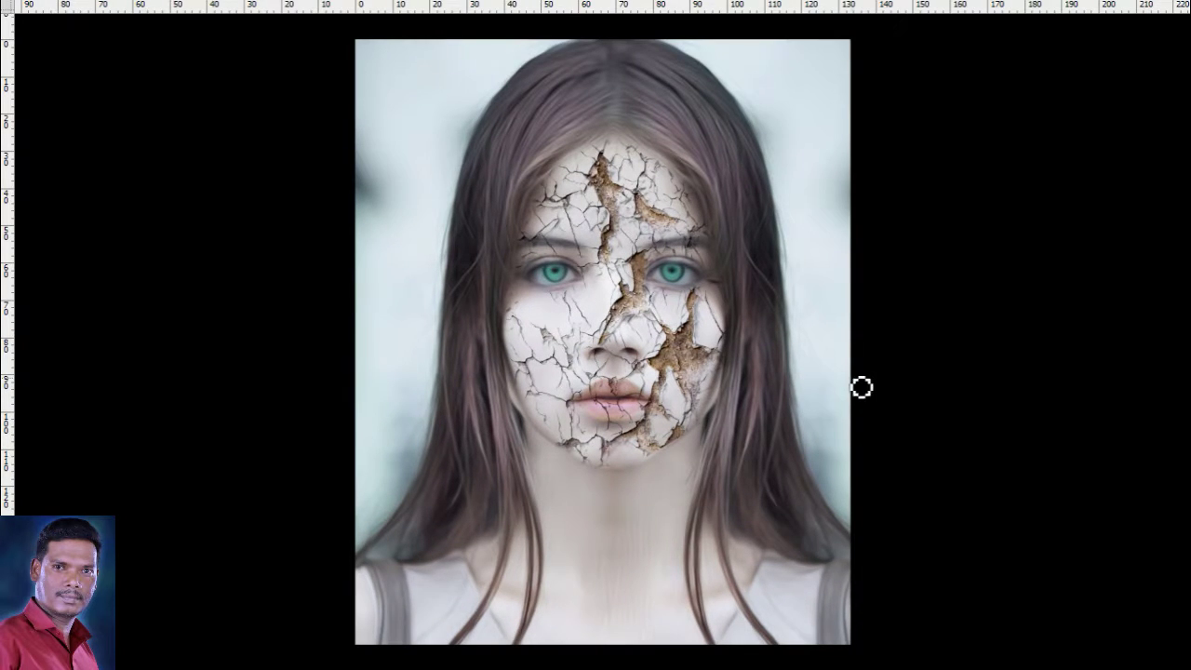
Step: View the finished cracked-skin portrait in full-screen mode on a black background
key(f)
key(f)
key(f)
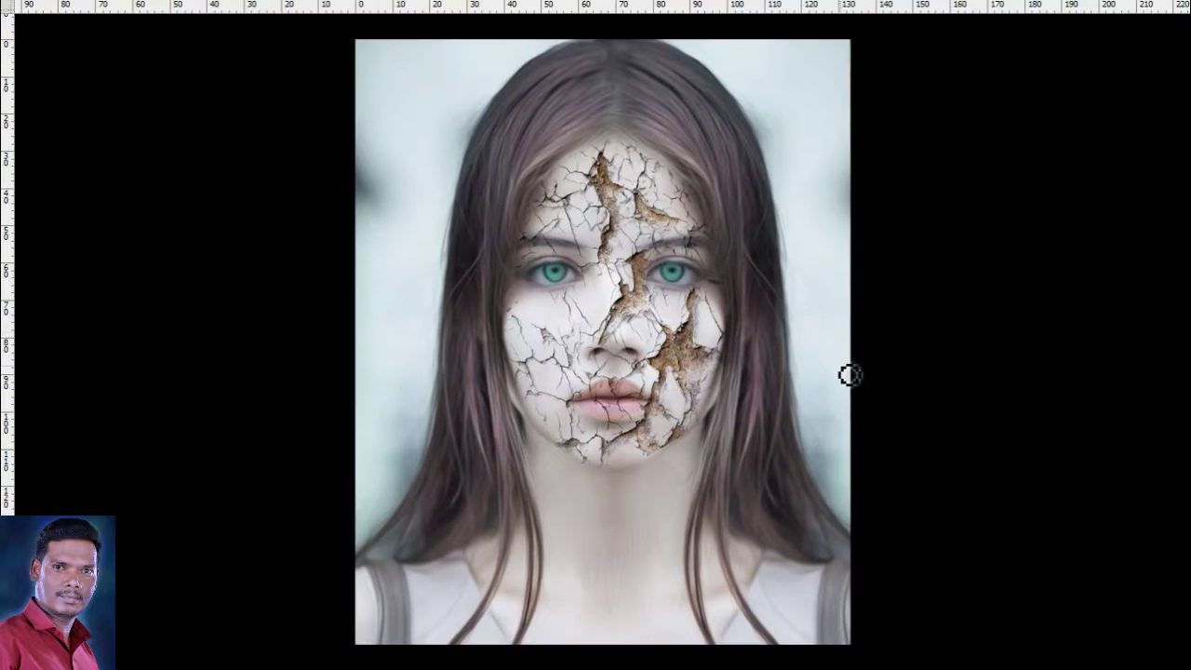